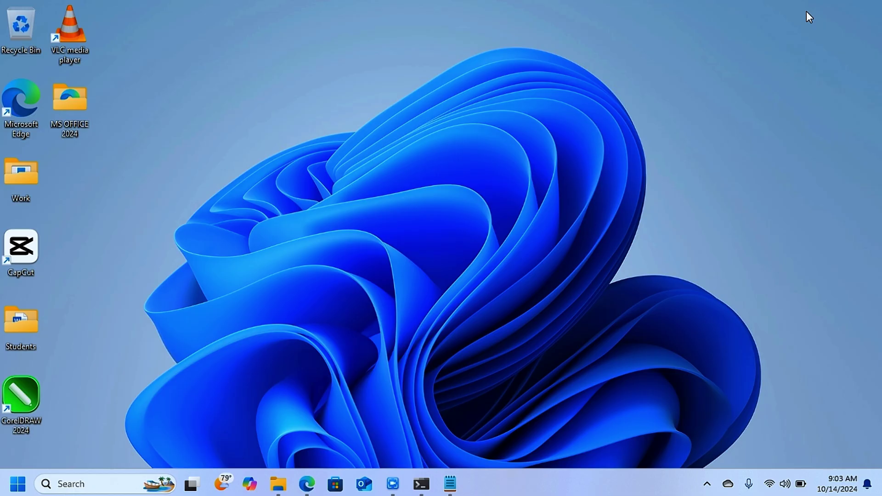
- Launch Excel from the Start search and pick Office LTSC Professional Plus 2024 as the suite
click(18, 486)
text(ex)
key(Return)
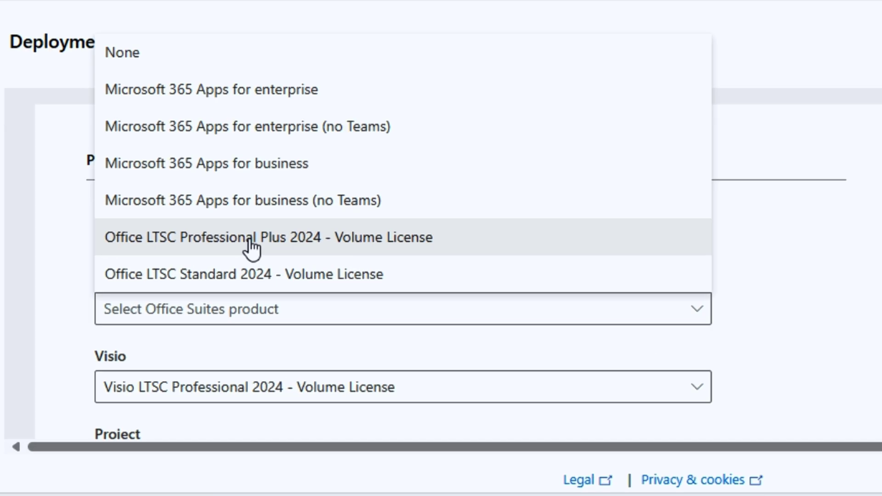
click(251, 248)
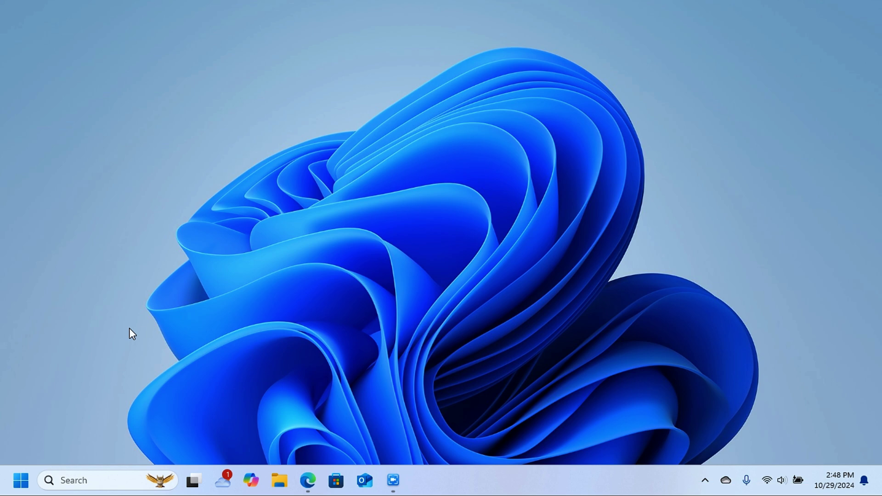
- Open Control Panel's Programs and Features, maximized, and show Uninstall for the Office LTSC 2024 entry
click(24, 482)
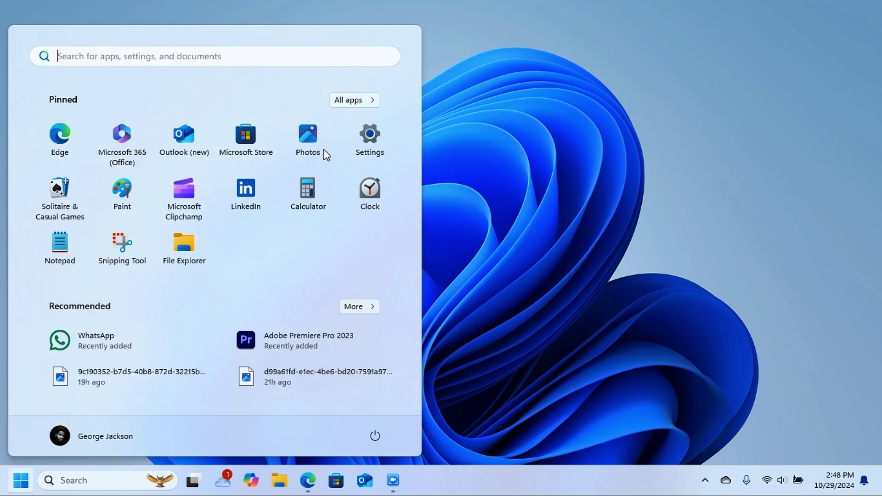
text(CONT)
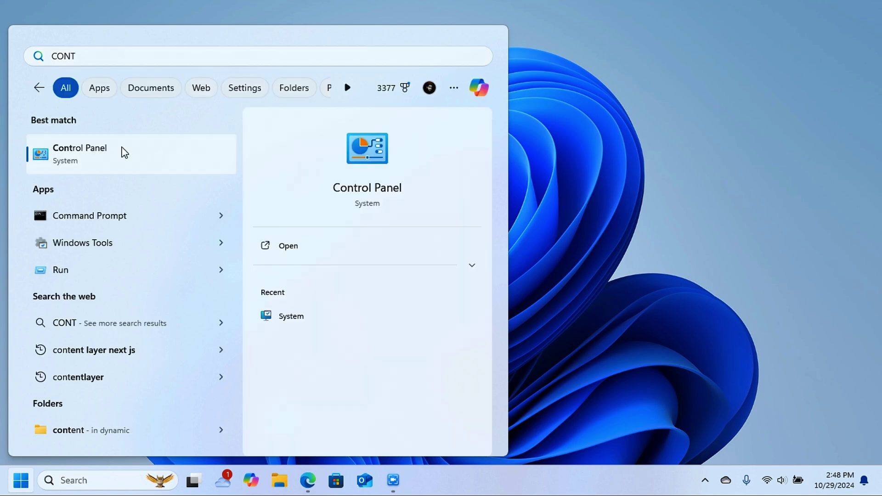
click(121, 148)
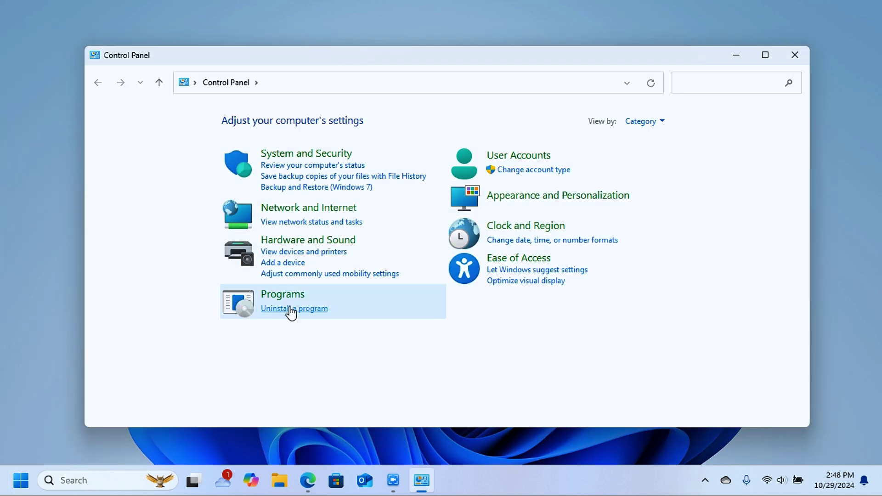
click(285, 294)
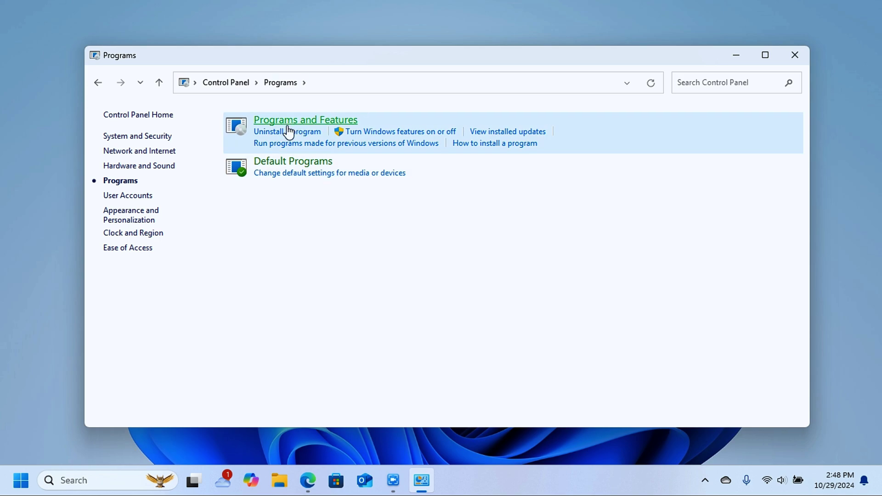
click(293, 125)
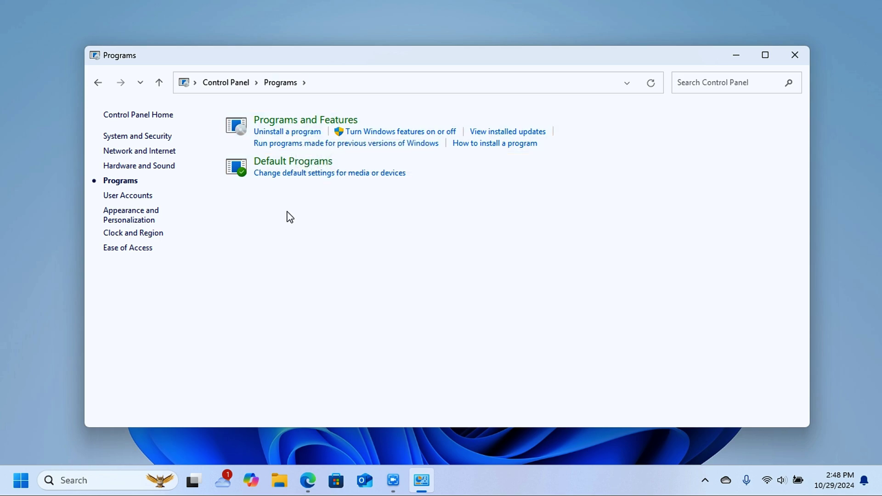
click(765, 55)
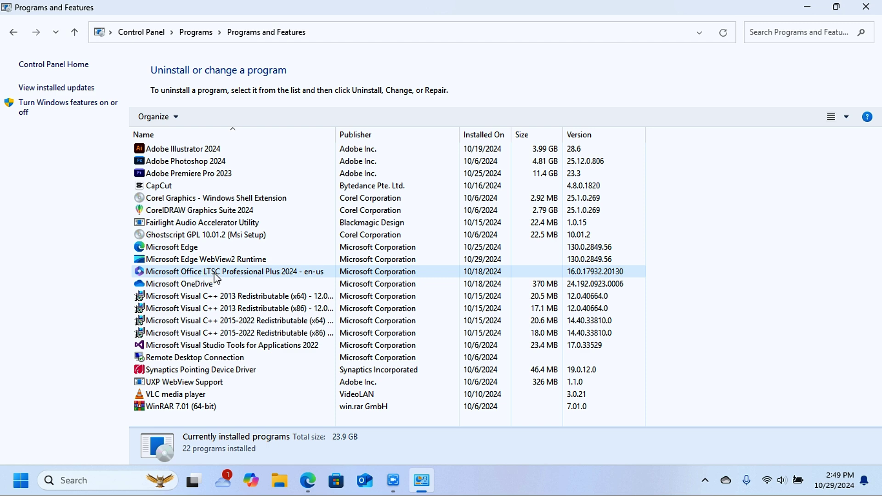
click(308, 274)
right_click(308, 274)
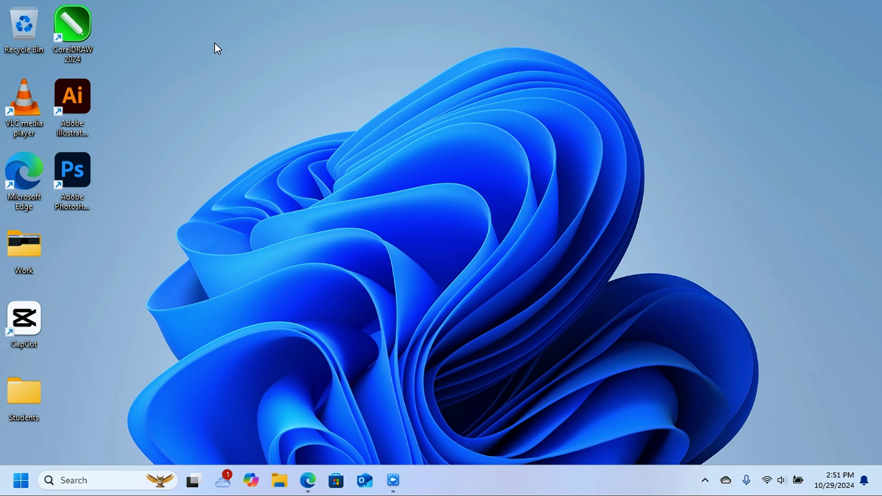
- Make a new desktop folder named 'MS OFFICE 2024' and drag it into the top row
right_click(214, 43)
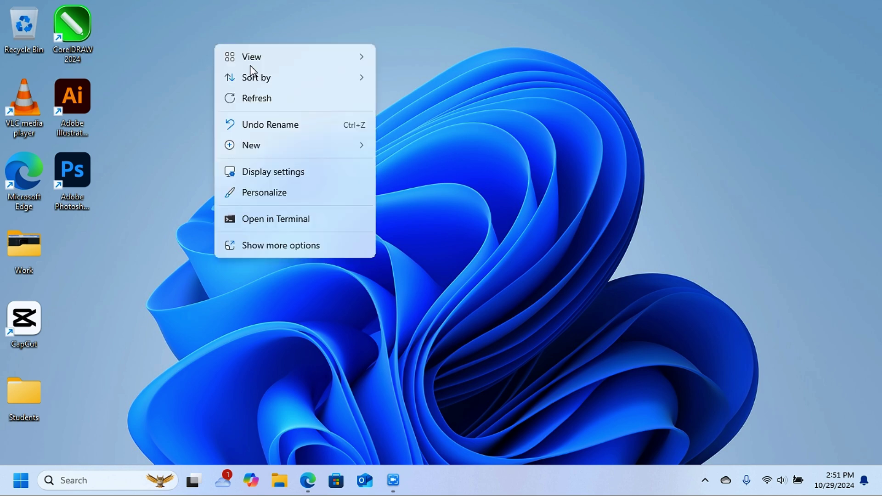
click(400, 151)
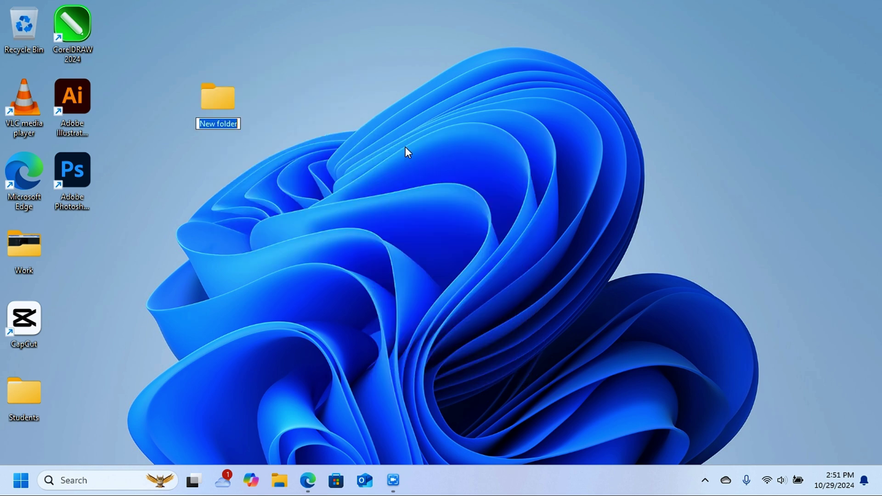
text(MS OFFICE 2024)
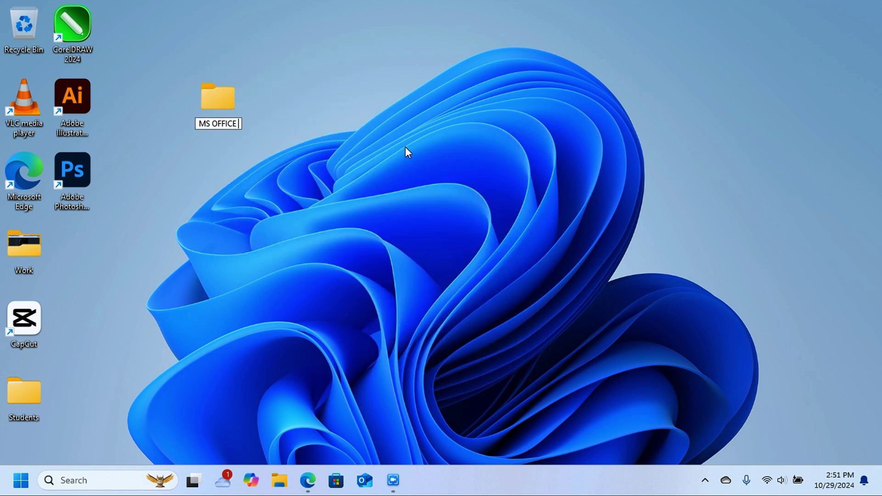
key(Return)
drag(209, 101, 258, 102)
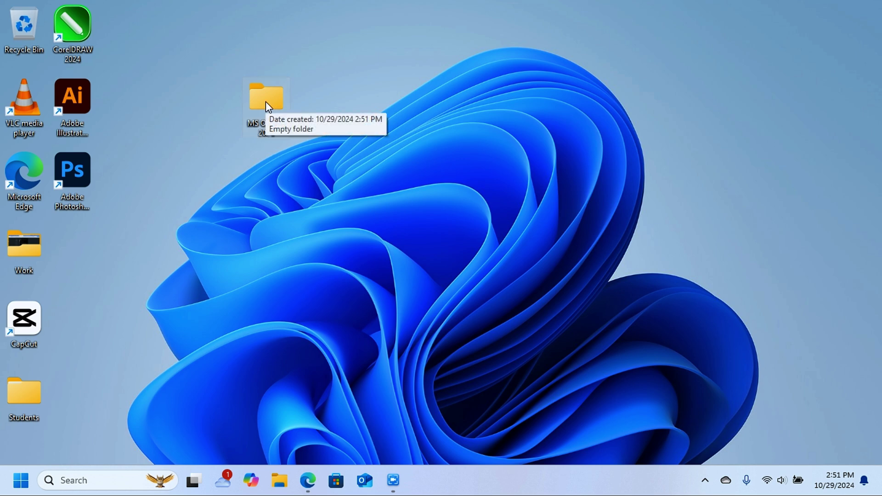
drag(269, 107, 219, 37)
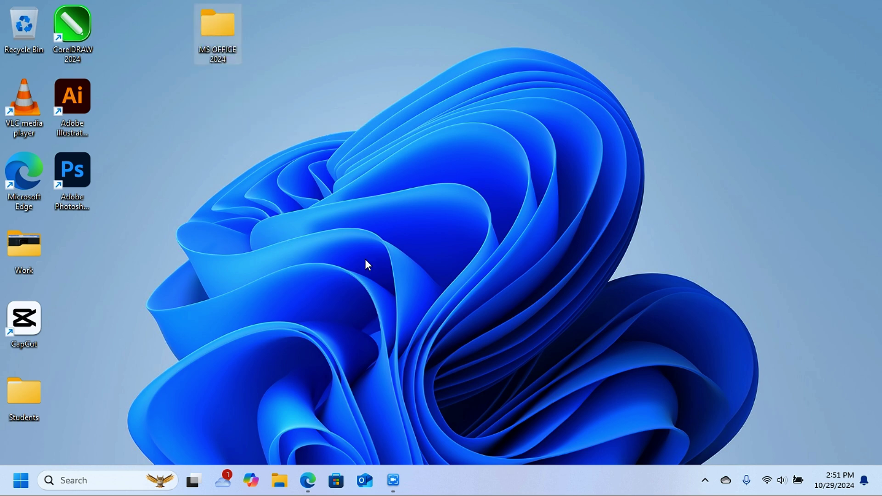
click(333, 405)
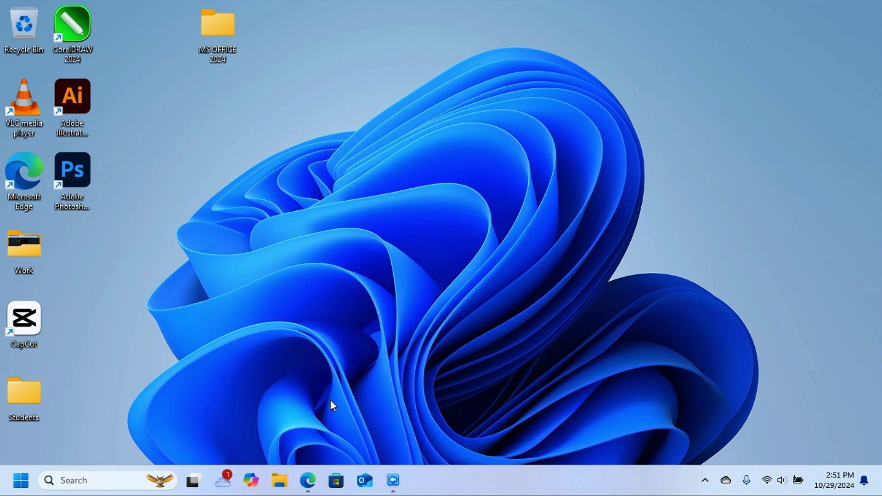
- Google 'office deployment tool' in Edge and download officedeploymenttool_18129-20030.exe from Microsoft's page
click(307, 470)
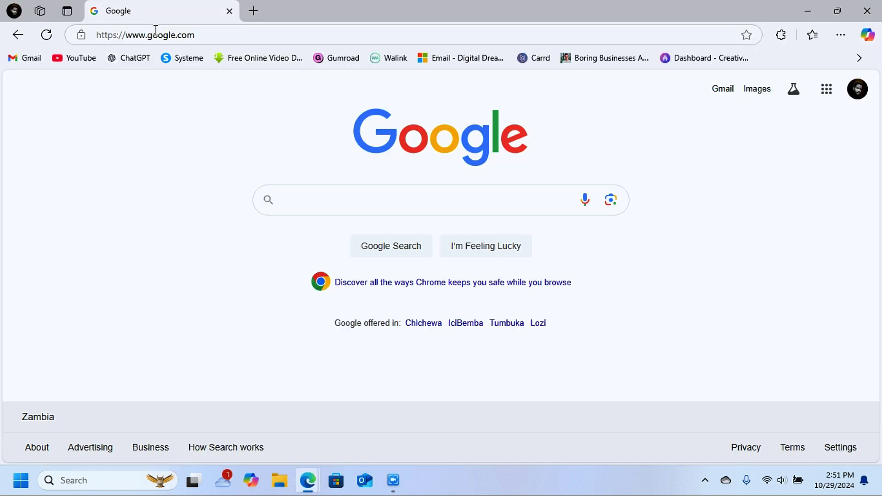
click(342, 205)
text(OFFICE DEPLOYM)
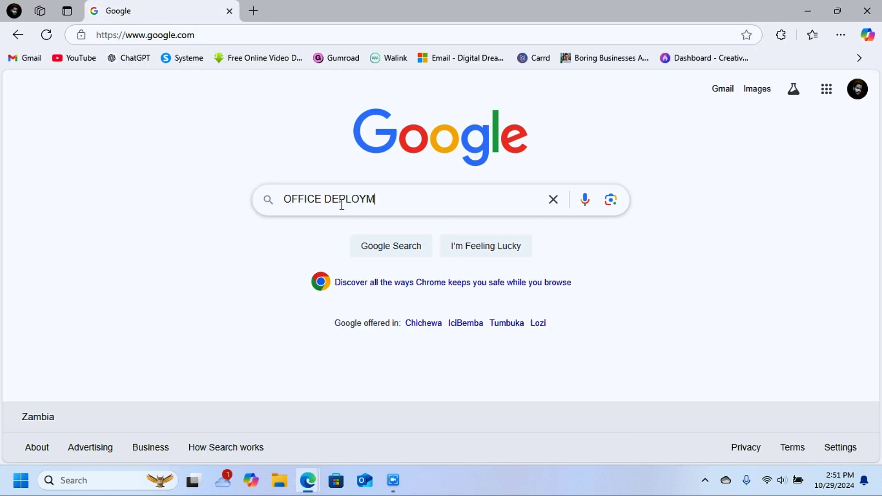
click(342, 227)
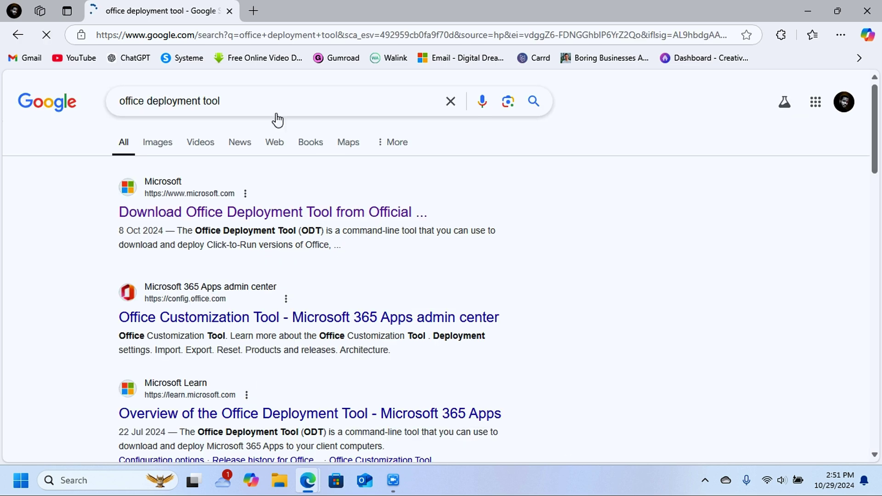
click(287, 212)
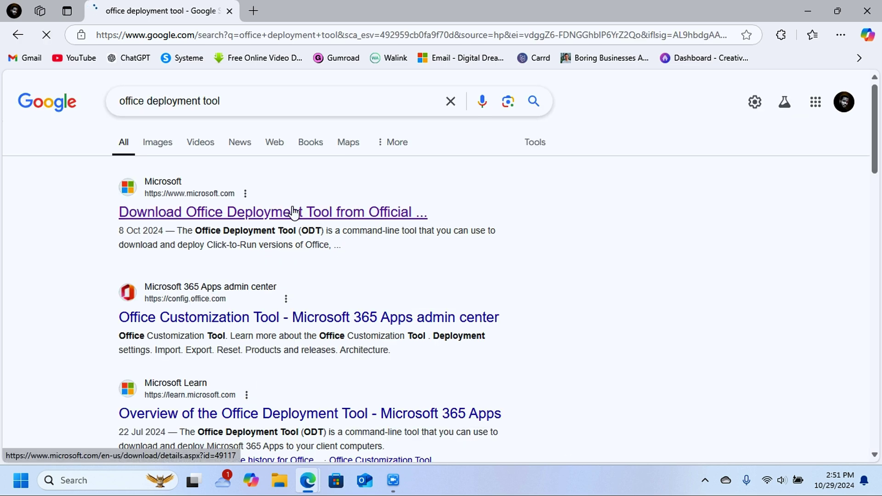
scroll(411, 246, down, 5)
scroll(362, 155, up, 2)
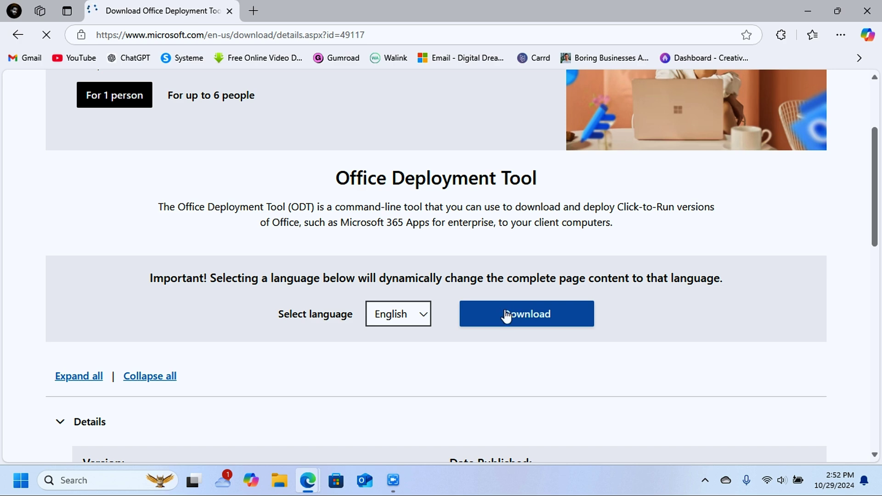
click(529, 316)
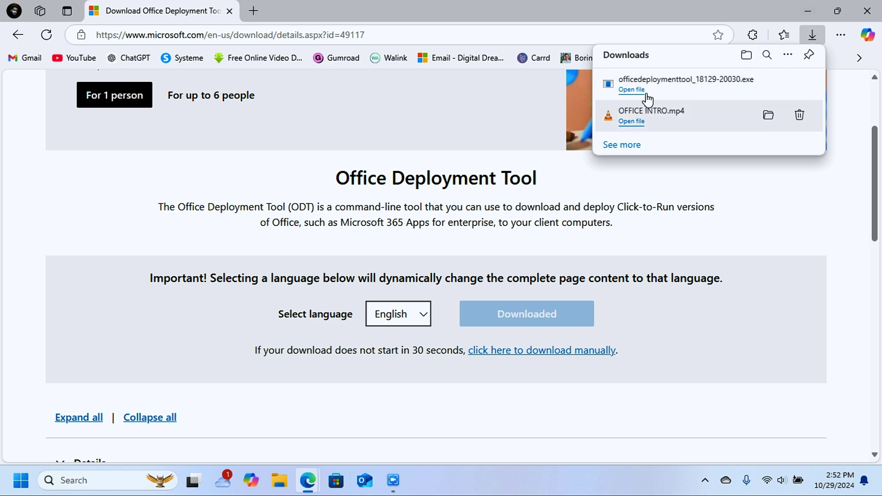
- Paste the officedeploymenttool file from Downloads into the MS OFFICE 2024 folder, then return to Edge
click(745, 55)
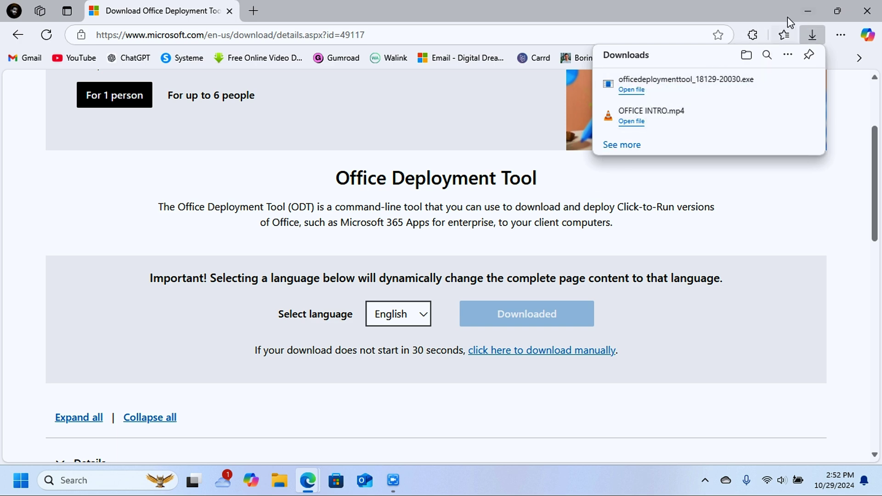
click(85, 214)
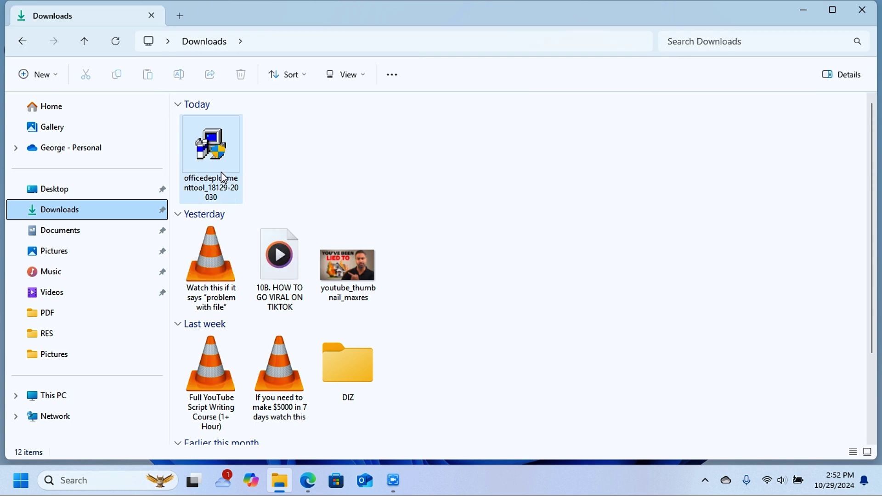
click(226, 195)
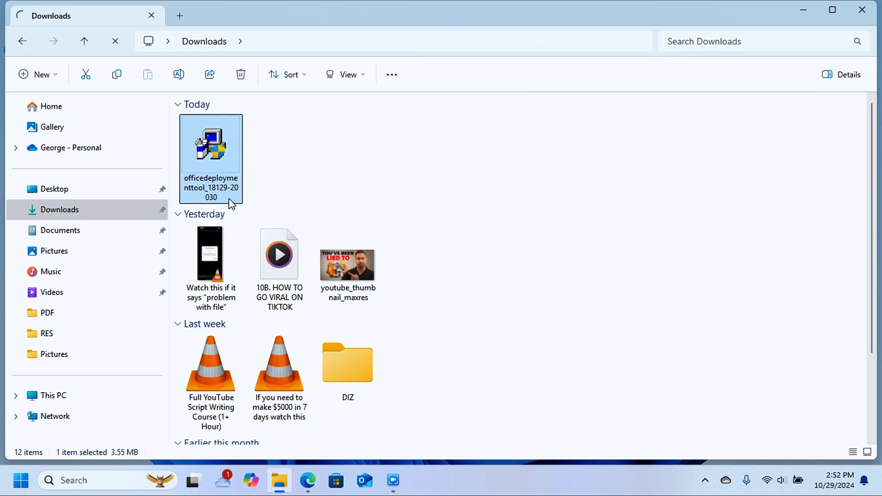
click(803, 10)
double_click(216, 27)
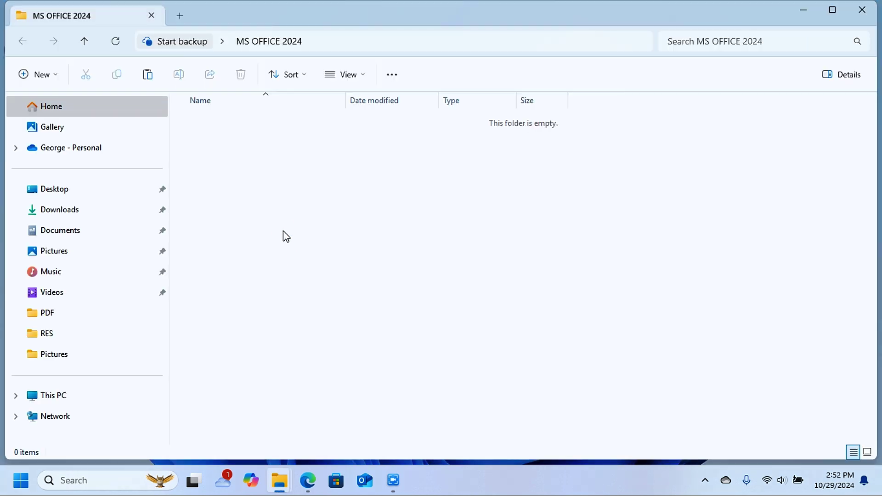
key(ctrl+v)
key(alt+Tab)
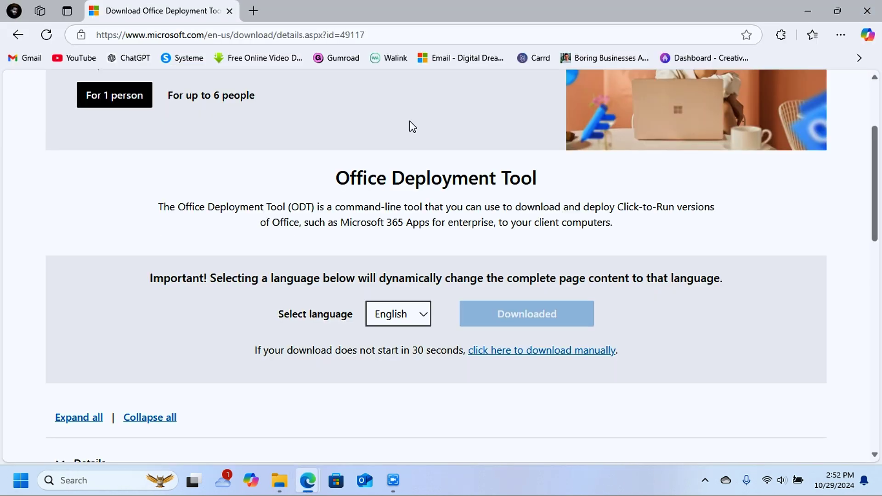
- Go back to Google and search for 'office customization tool'
click(18, 35)
click(18, 35)
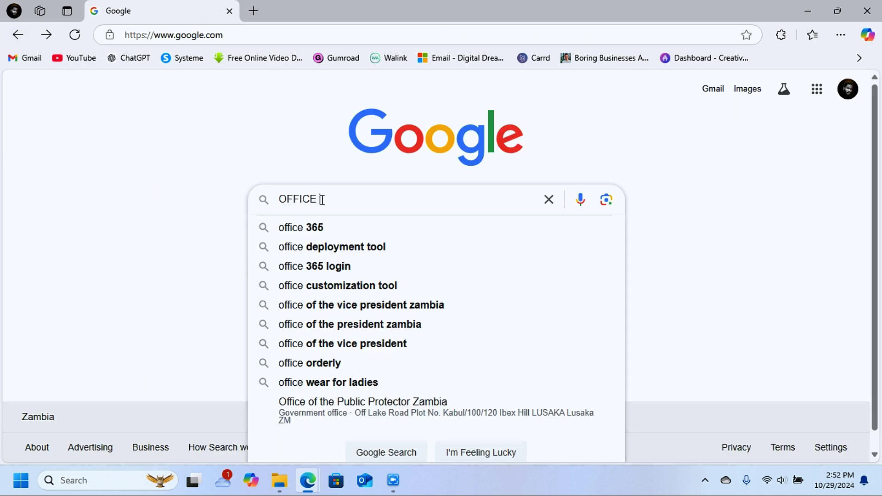
text(U)
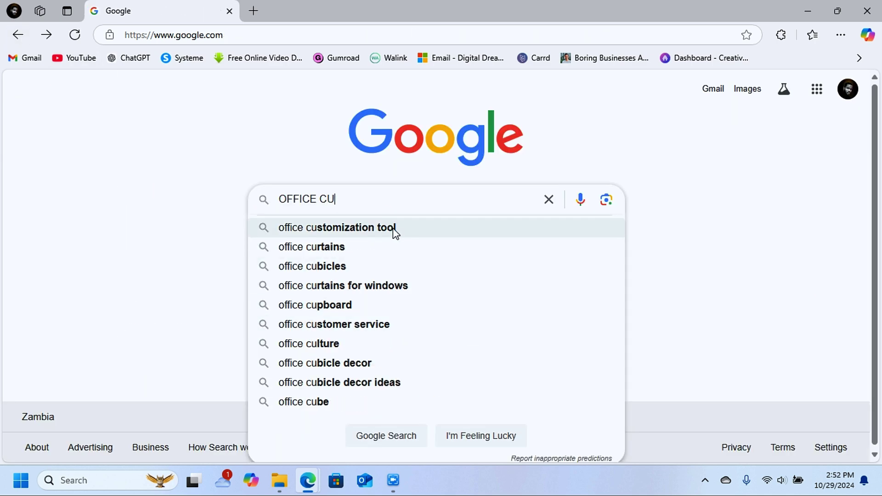
click(372, 228)
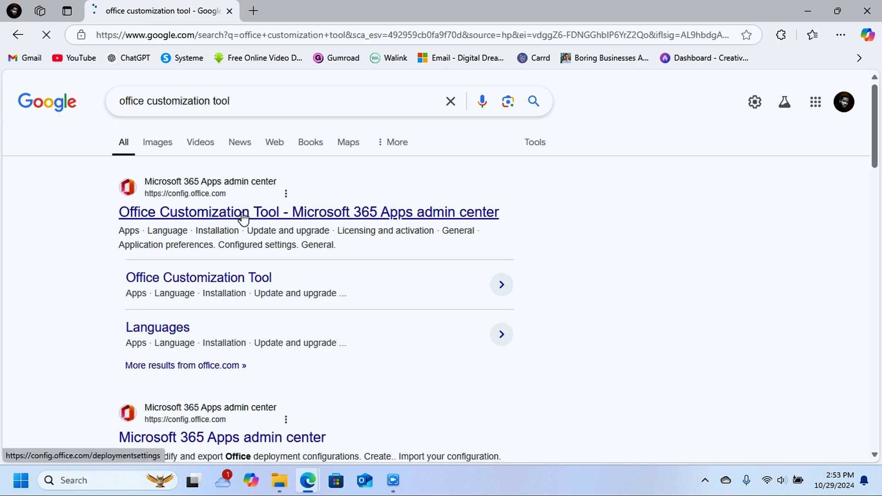
- Open the Office Customization Tool, keep 64-bit, and choose Office LTSC Professional Plus 2024 volume license
click(244, 215)
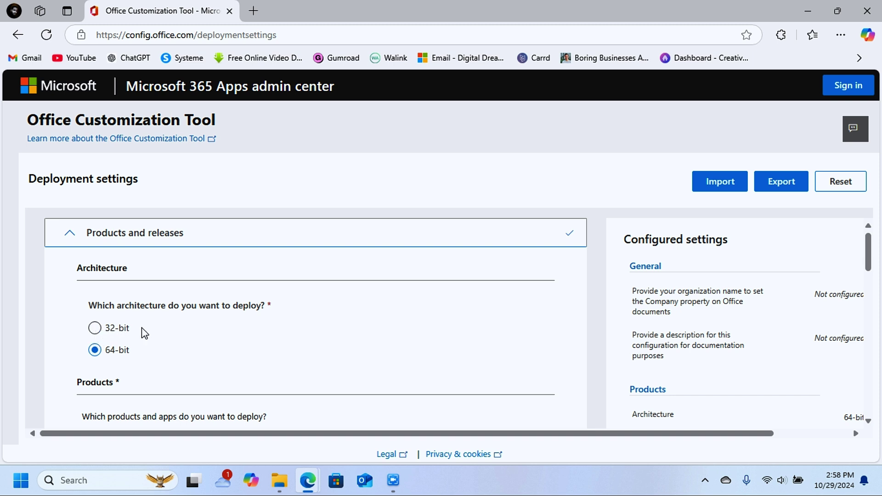
click(94, 328)
click(95, 351)
scroll(124, 362, down, 3)
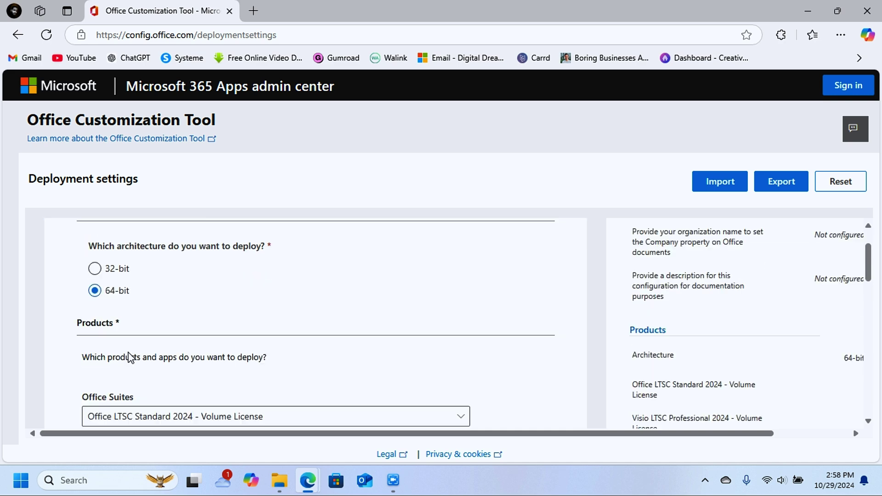
scroll(118, 234, up, 2)
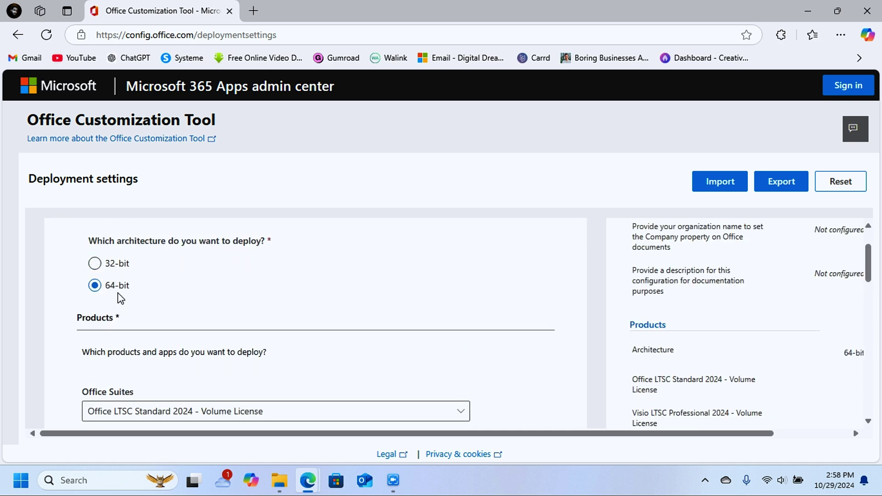
scroll(126, 340, down, 2)
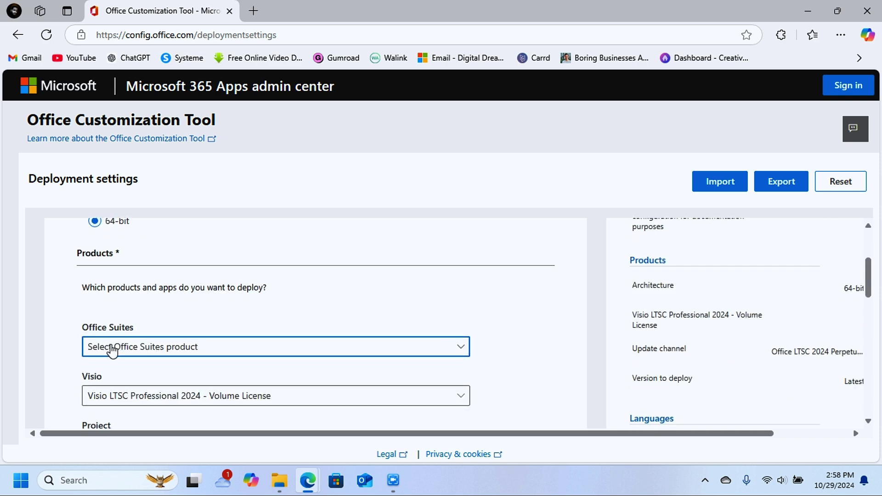
click(281, 354)
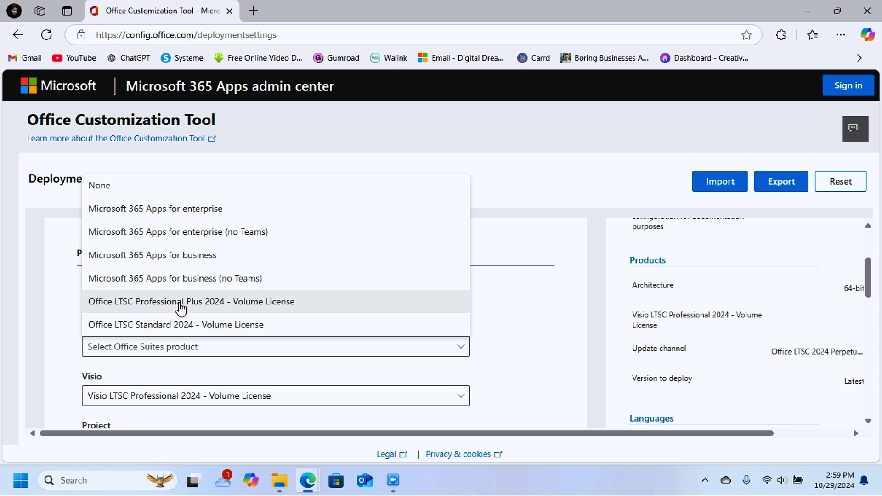
click(180, 303)
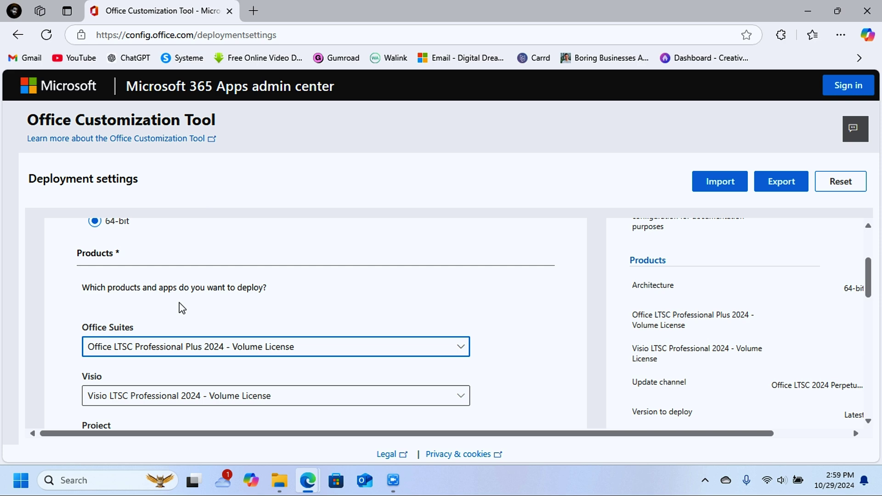
- Set Visio to None and keep the version to deploy at Latest
scroll(321, 344, down, 3)
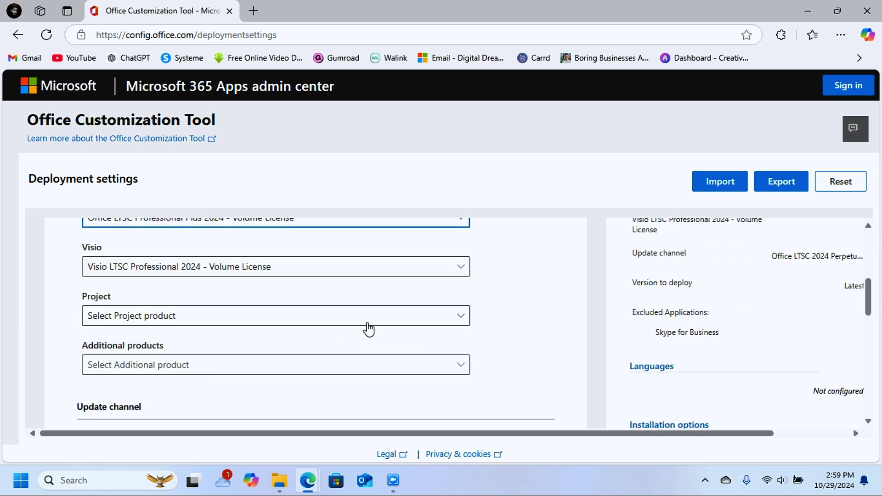
click(405, 266)
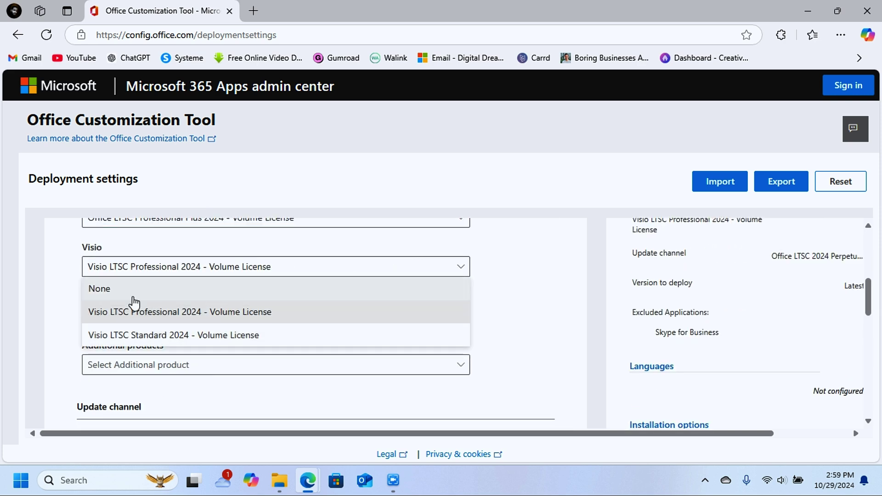
click(133, 297)
scroll(335, 358, down, 2)
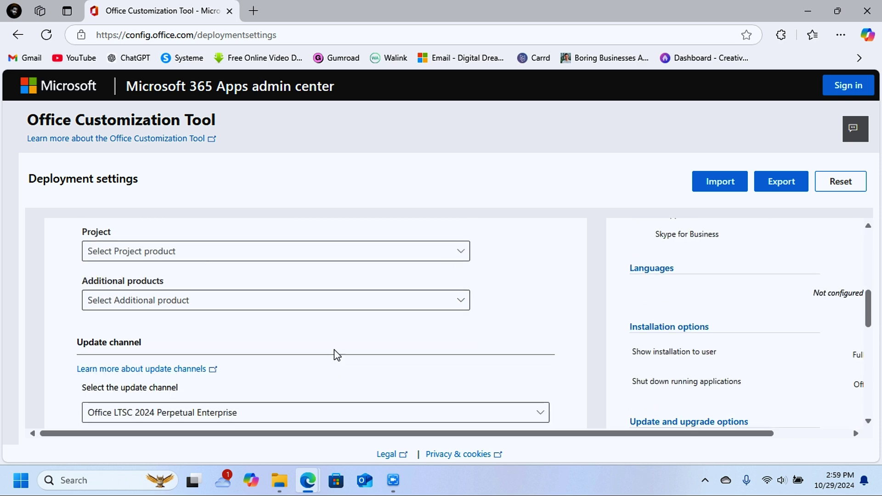
scroll(380, 305, down, 3)
scroll(285, 281, up, 2)
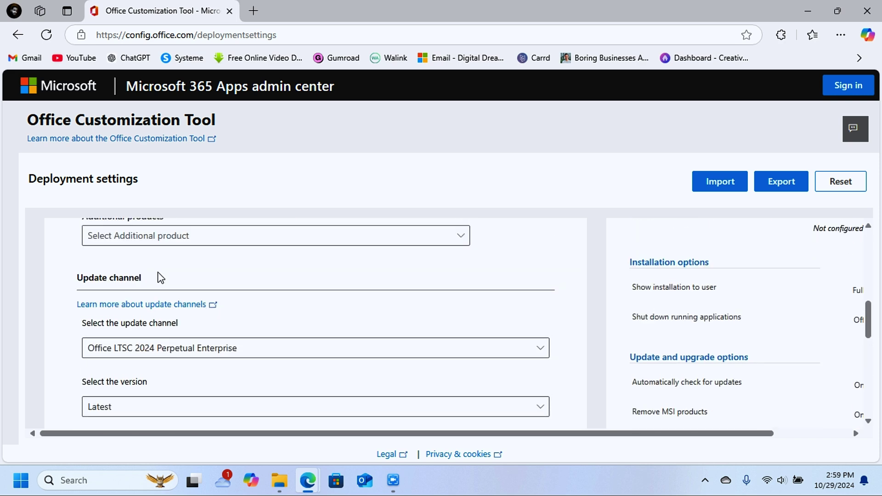
scroll(157, 357, down, 2)
click(157, 345)
click(138, 180)
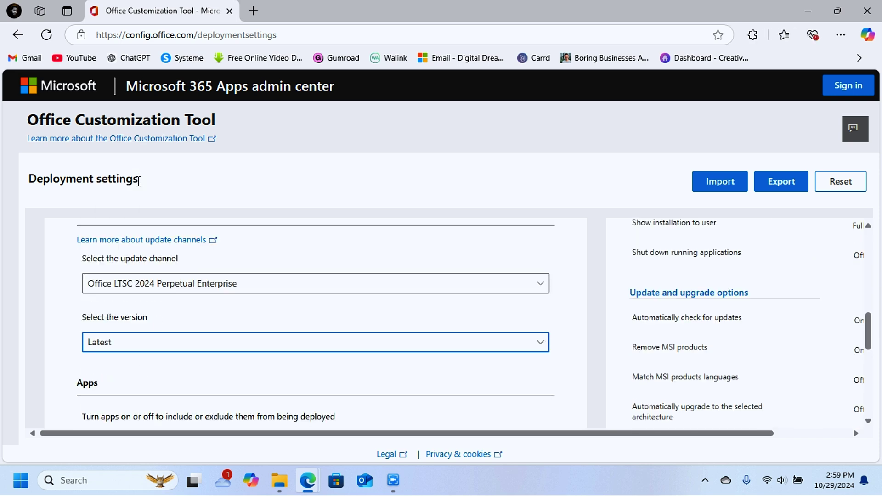
- Leave Skype for Business excluded and finish the Products and releases section
scroll(128, 350, down, 3)
scroll(232, 340, down, 2)
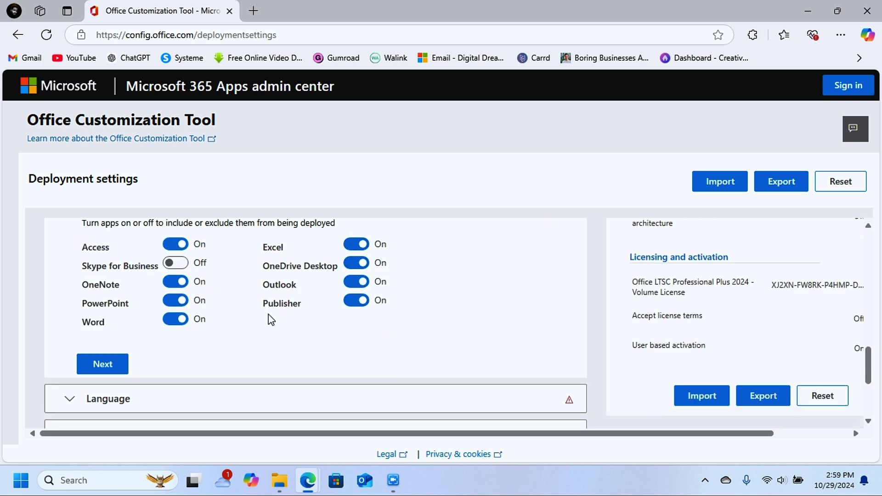
click(177, 264)
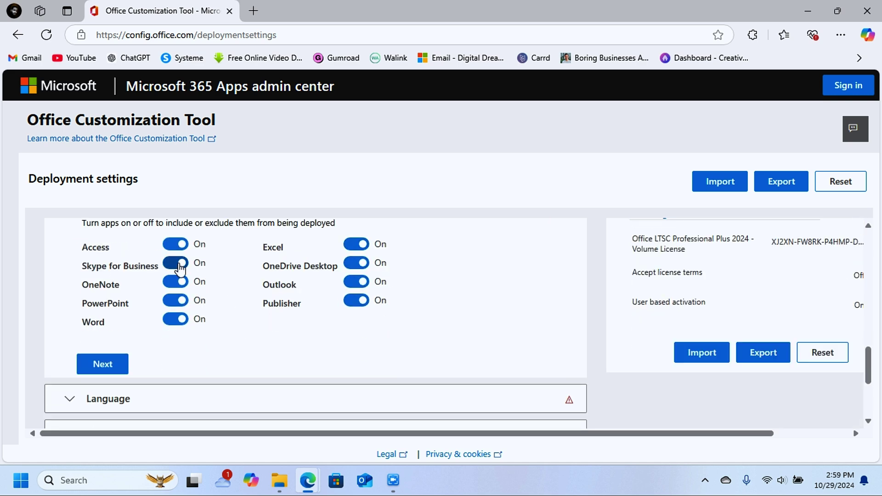
click(180, 263)
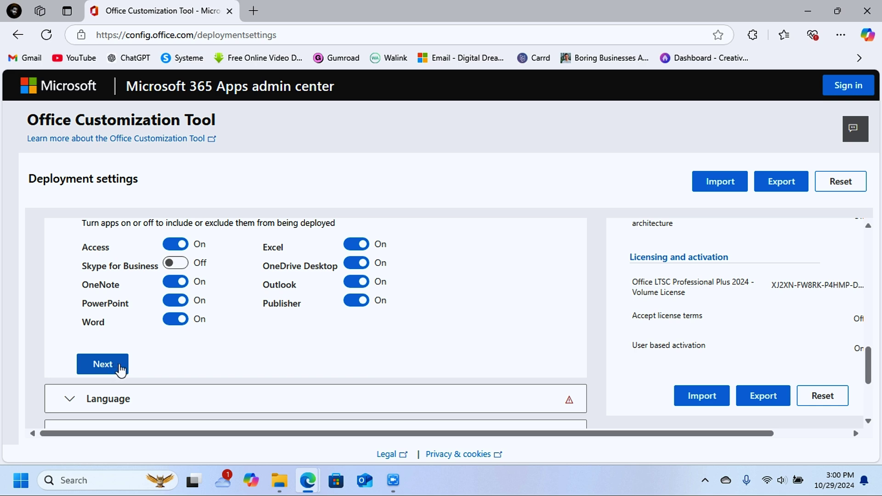
click(114, 365)
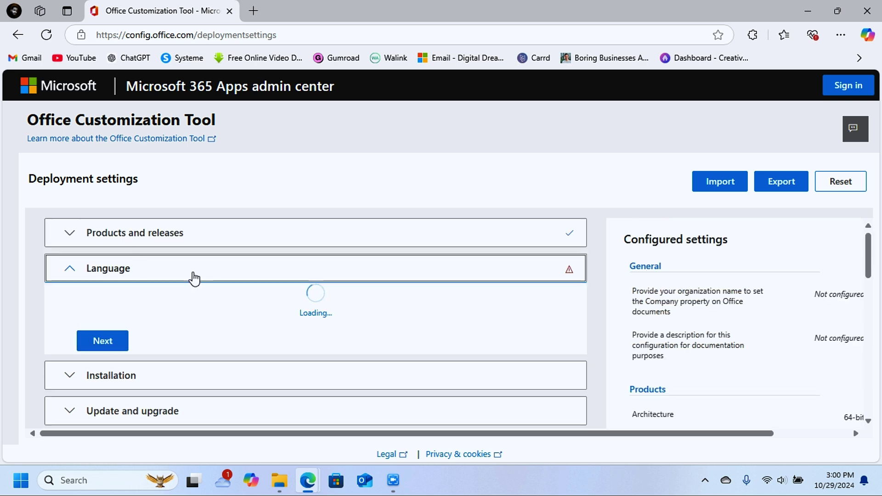
- Select English (United States) as the primary language and finish the Language section
scroll(257, 289, down, 2)
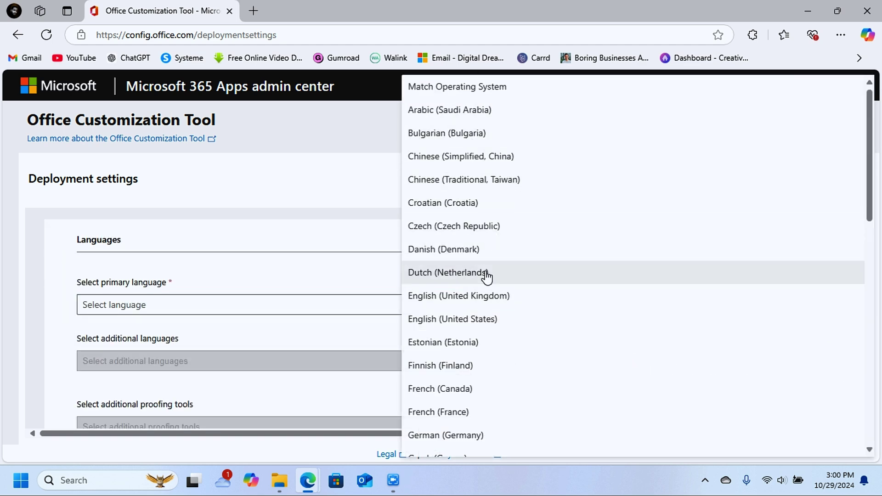
click(494, 322)
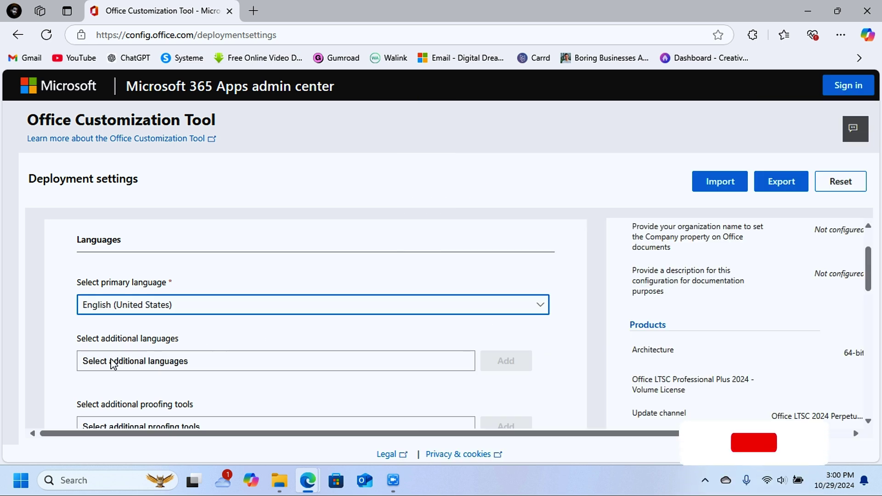
scroll(130, 316, down, 2)
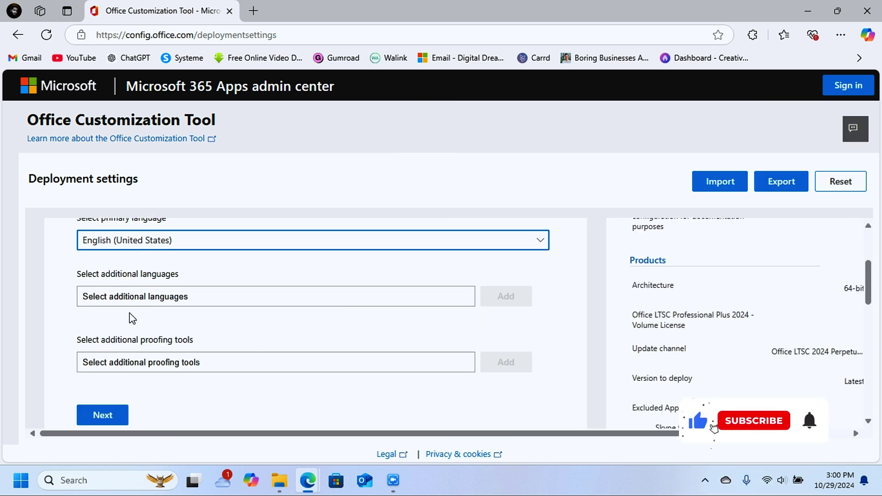
scroll(150, 342, down, 3)
click(102, 289)
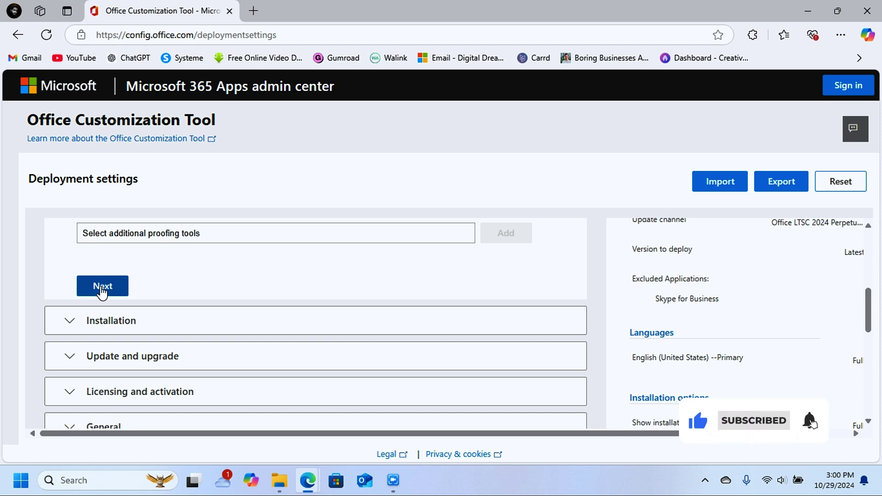
- Move past Installation and turn off 'Uninstall any MSI versions of Office'
scroll(192, 301, down, 1)
scroll(144, 271, up, 2)
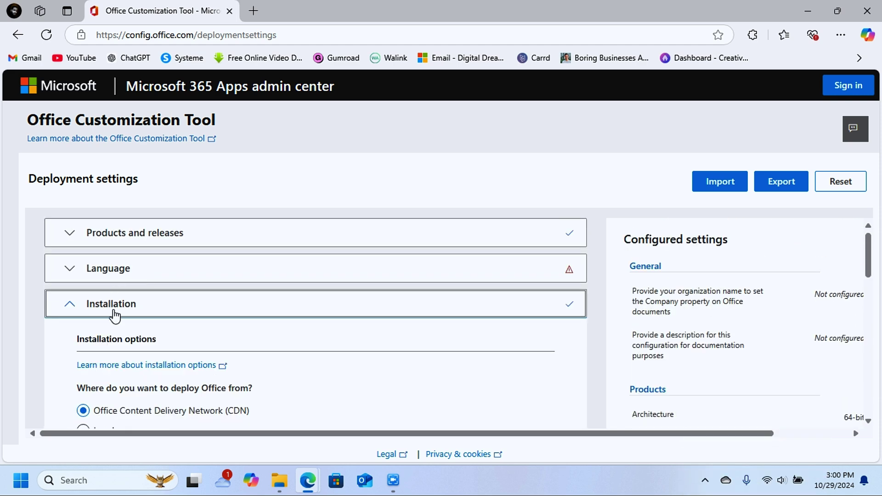
scroll(112, 311, down, 4)
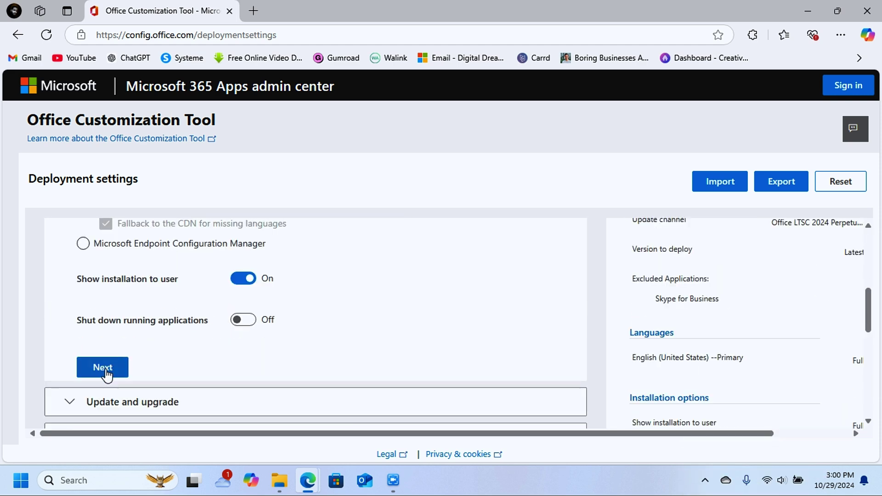
click(111, 371)
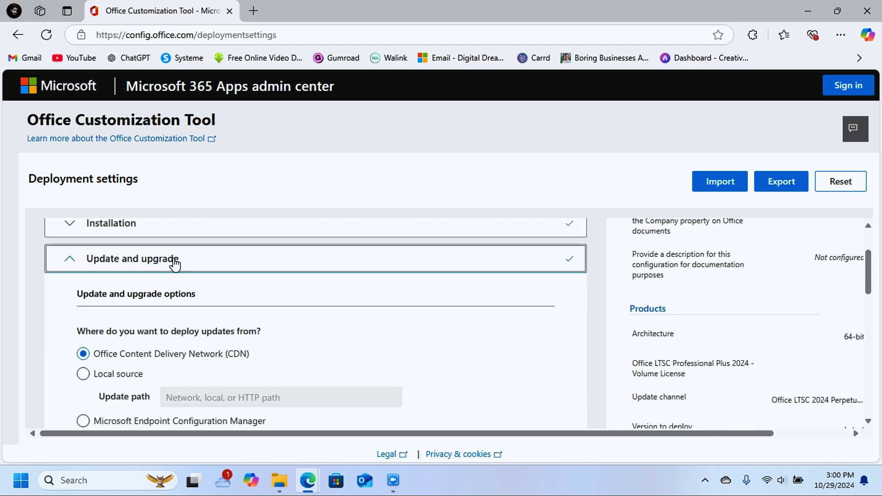
scroll(214, 282, down, 3)
scroll(261, 312, down, 2)
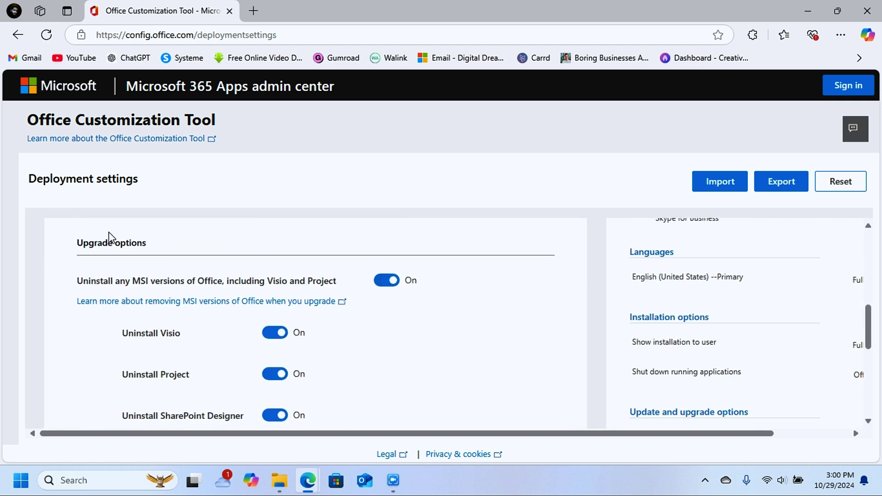
click(392, 281)
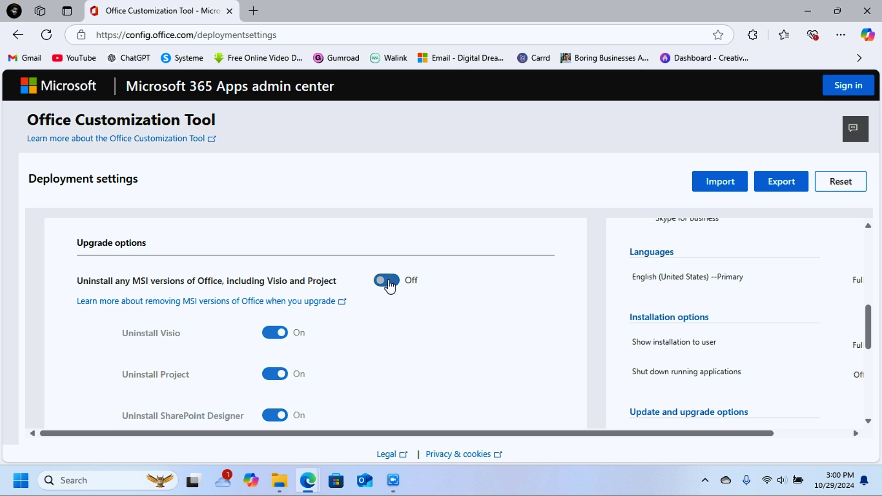
- Advance through Licensing, General and Application preferences with defaults and finish the configuration
scroll(184, 298, down, 5)
click(104, 304)
scroll(122, 305, down, 3)
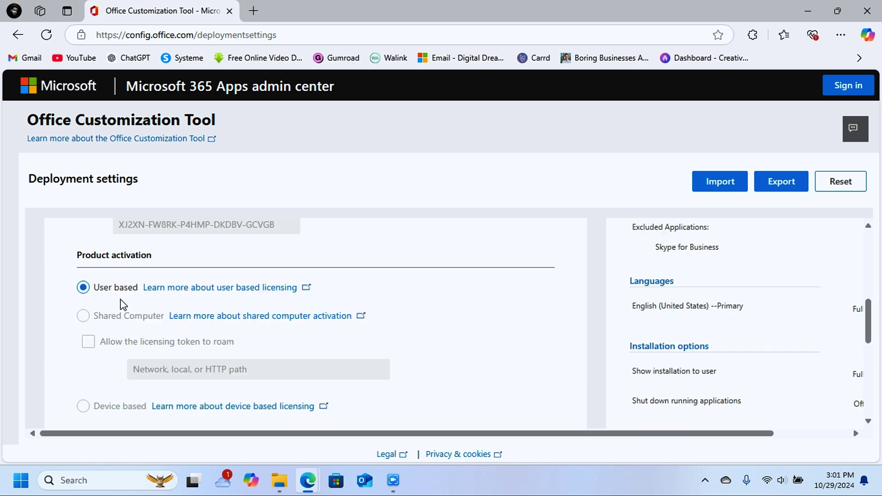
scroll(239, 289, down, 1)
click(102, 376)
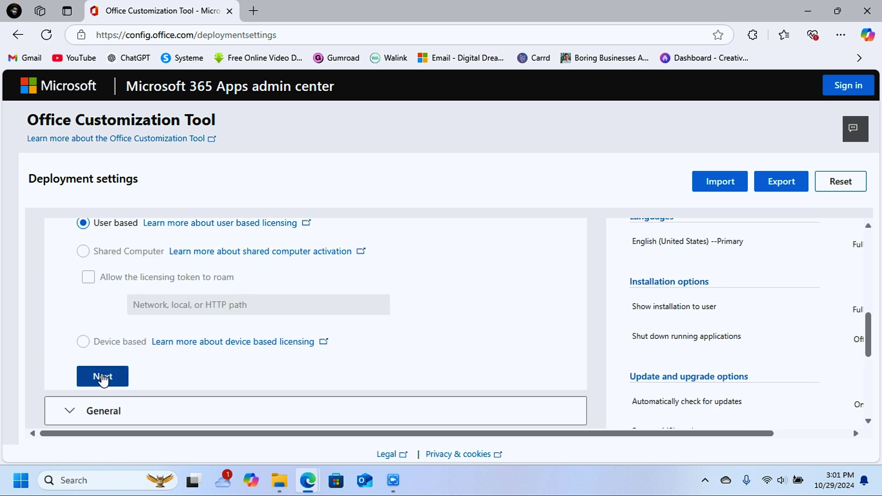
scroll(147, 322, down, 3)
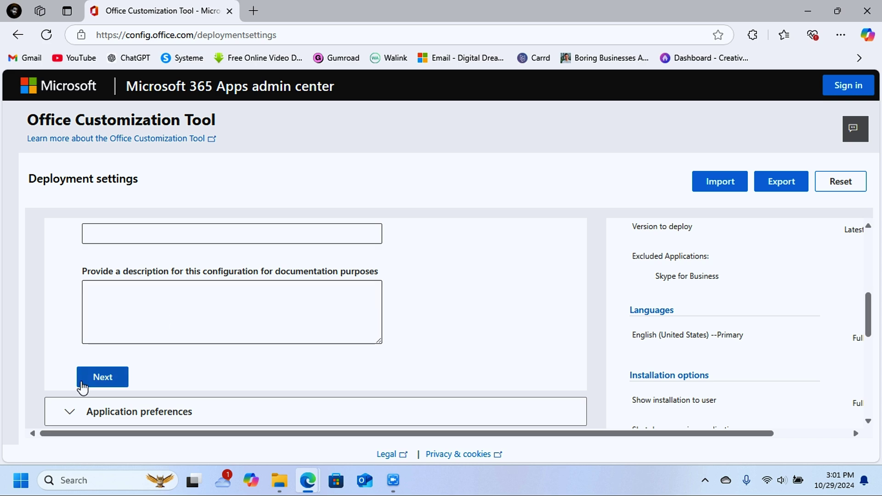
click(102, 377)
scroll(148, 331, down, 10)
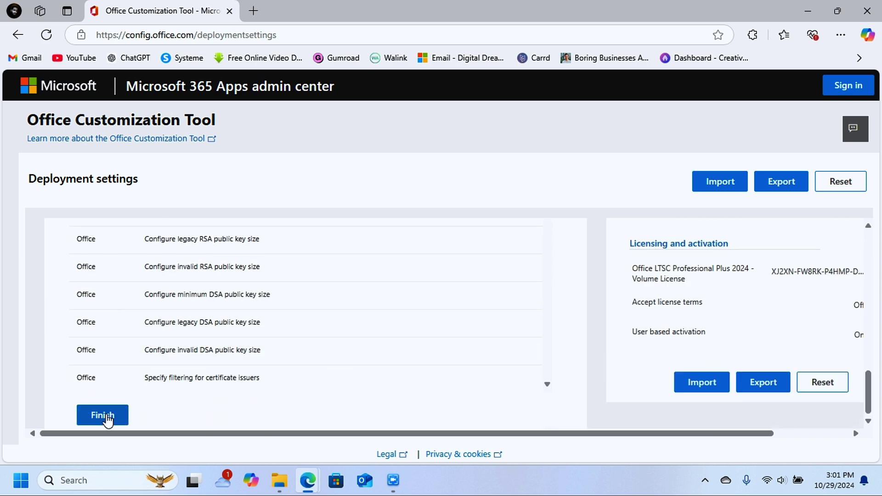
click(102, 417)
scroll(735, 266, down, 10)
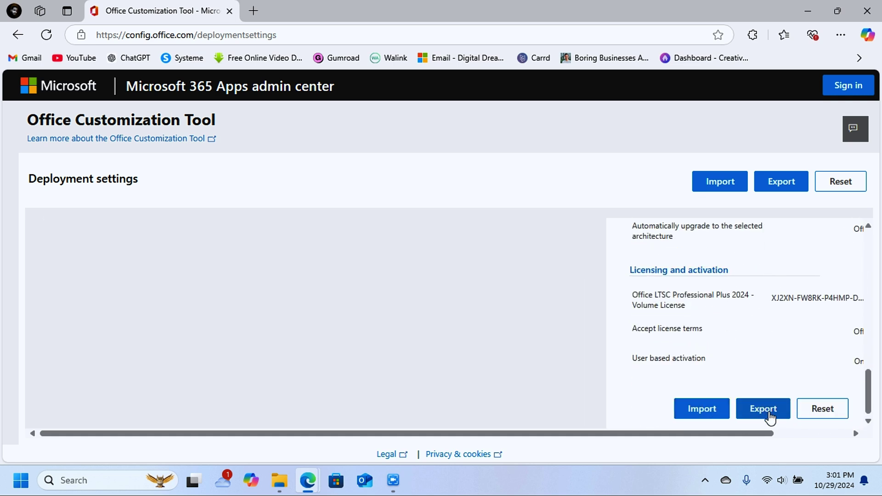
- Export with Office Open XML as default format, license terms accepted, as Configuration.xml
click(771, 418)
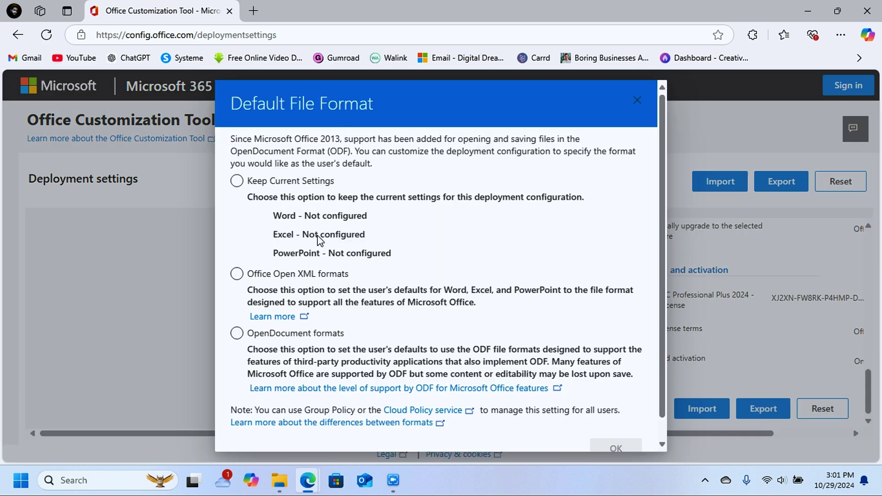
click(237, 275)
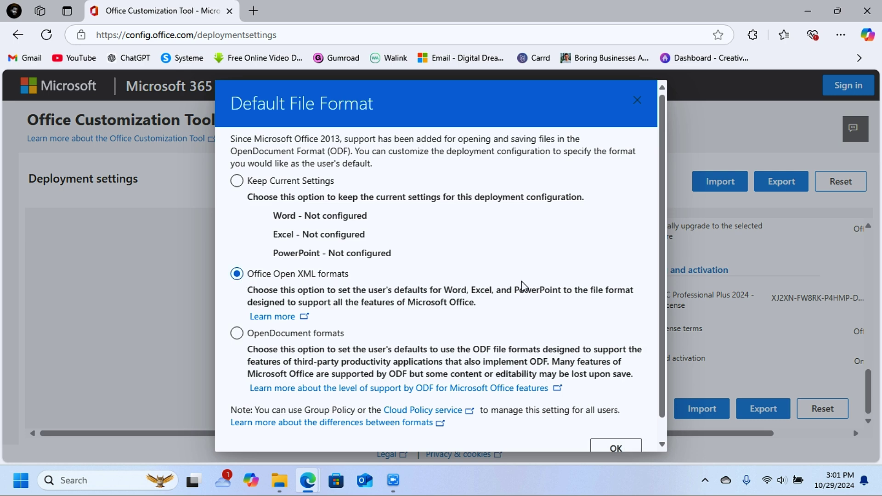
scroll(524, 287, down, 1)
click(616, 427)
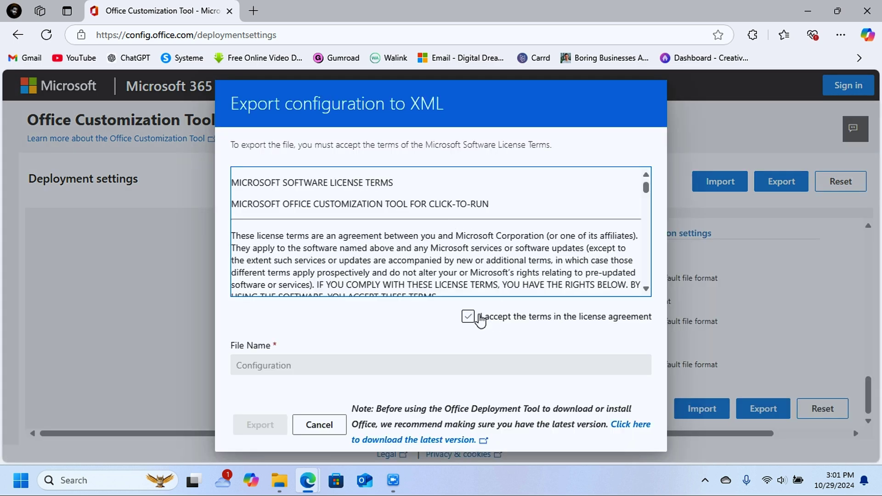
click(470, 322)
click(468, 318)
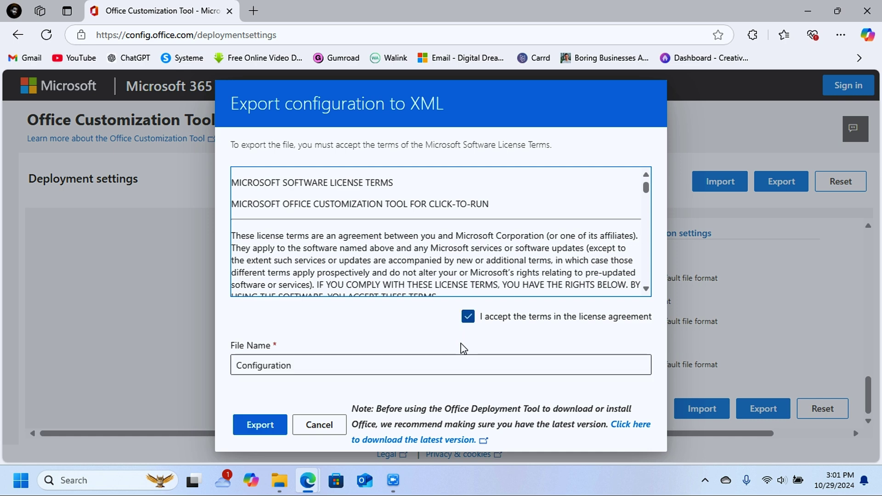
click(313, 367)
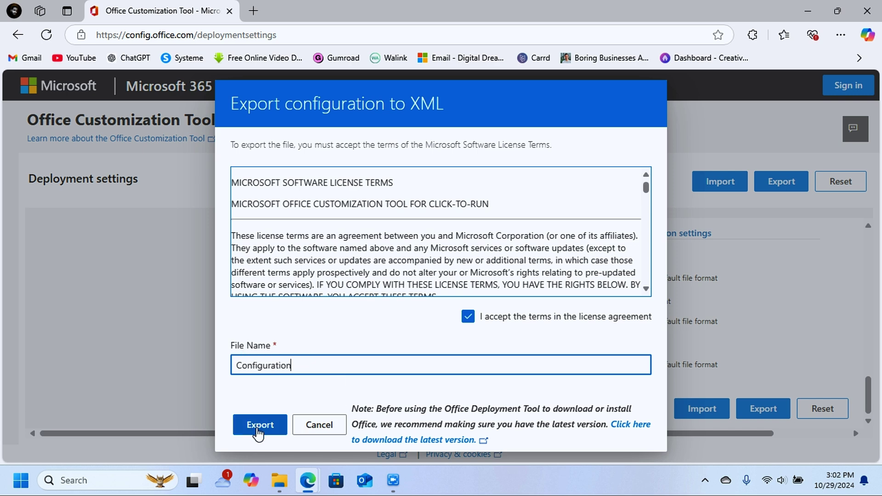
click(271, 427)
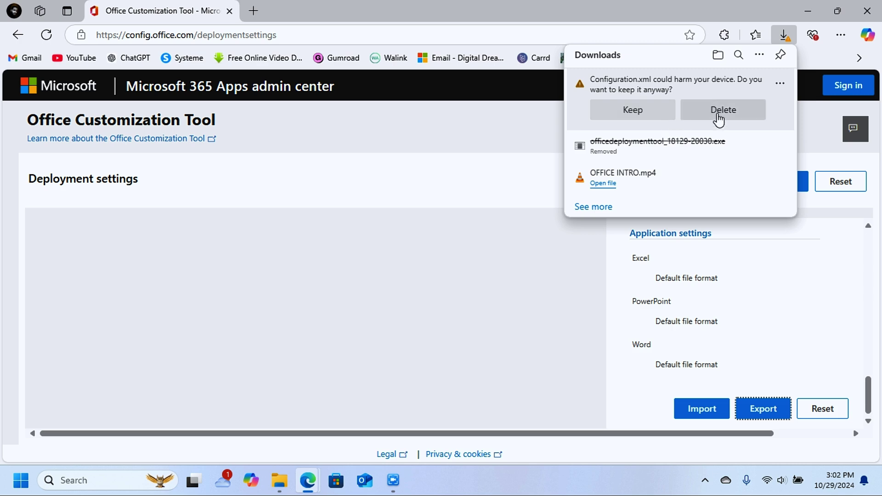
- Keep Configuration.xml in Edge, close the browser, and select it in File Explorer's Downloads
click(648, 114)
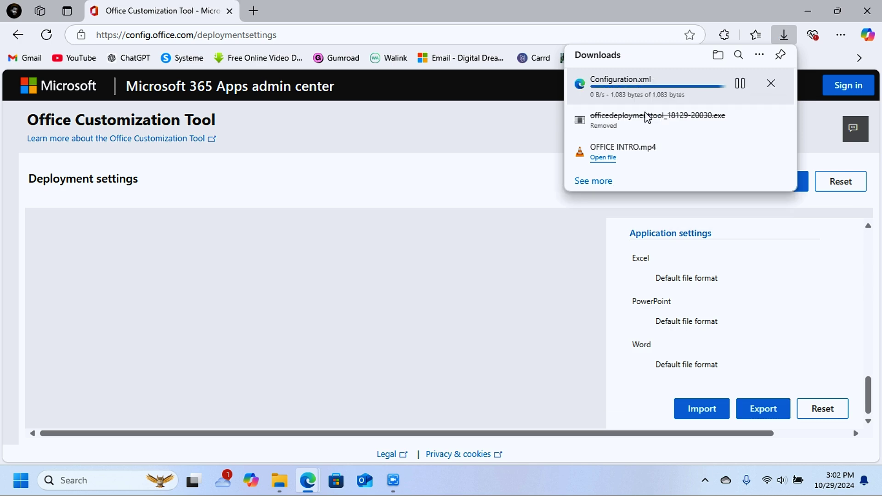
click(867, 11)
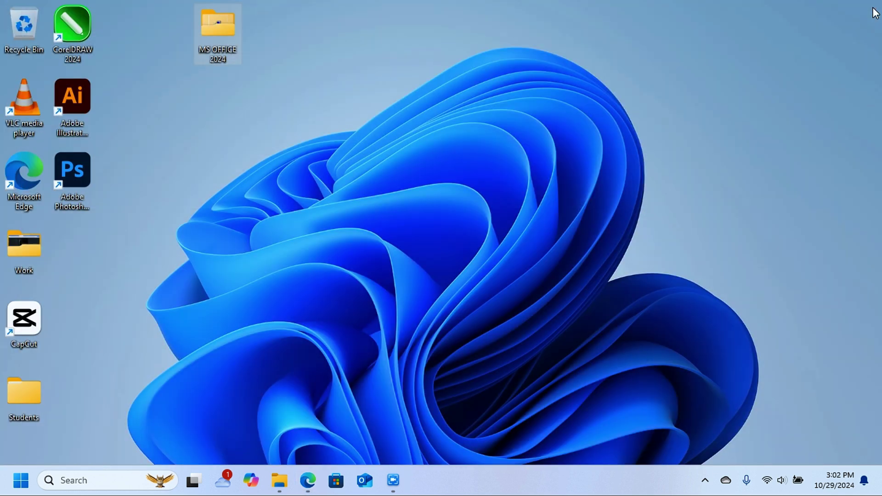
click(279, 480)
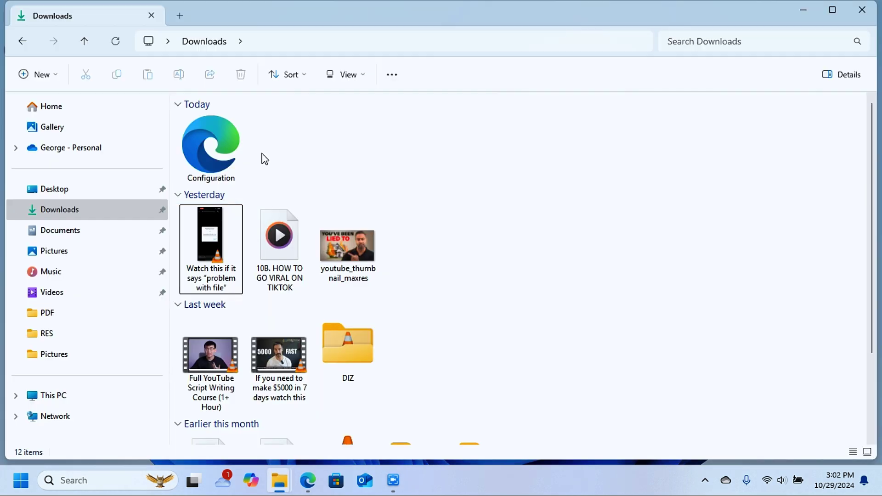
click(225, 149)
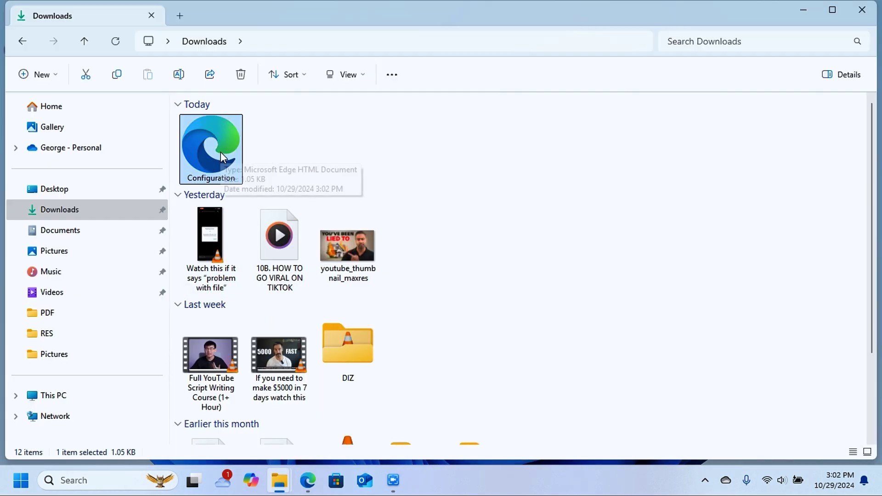
- Move the Configuration file from Downloads into the MS OFFICE 2024 desktop folder
key(ctrl+x)
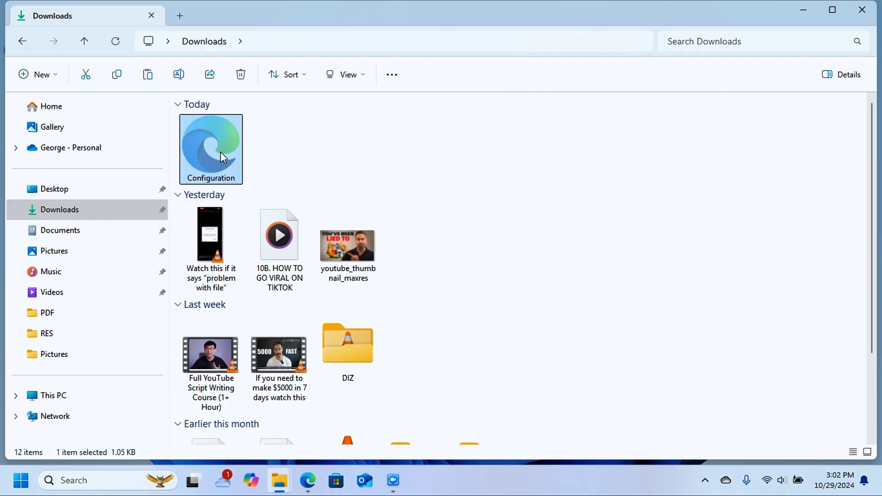
click(803, 10)
double_click(233, 30)
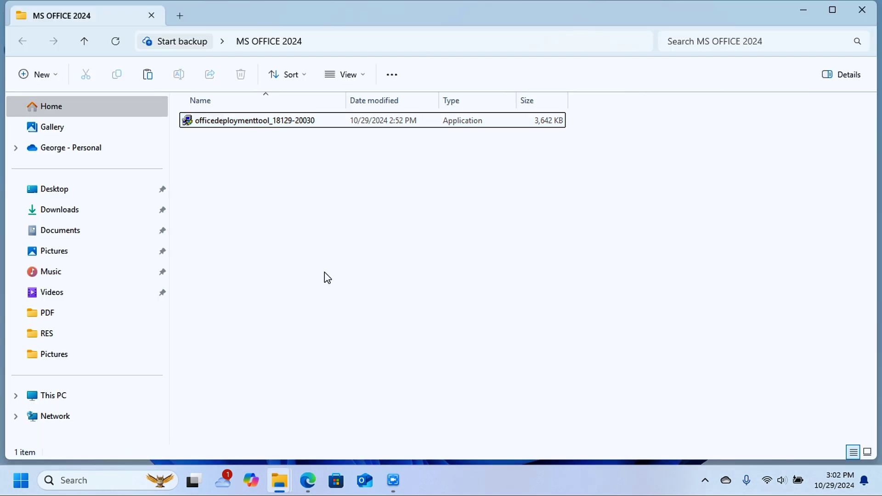
key(ctrl+v)
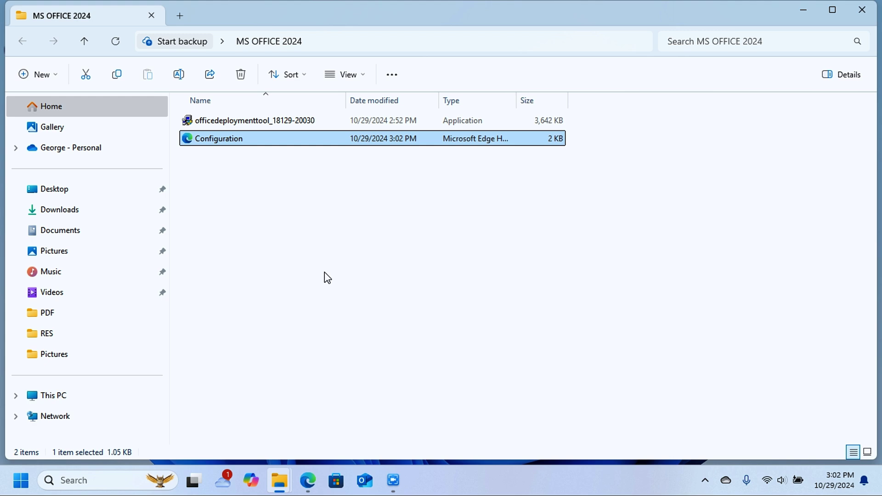
- Check the two files in MS OFFICE 2024 and select the officedeploymenttool installer
key(super+d)
drag(228, 31, 311, 79)
key(super+d)
drag(267, 195, 293, 116)
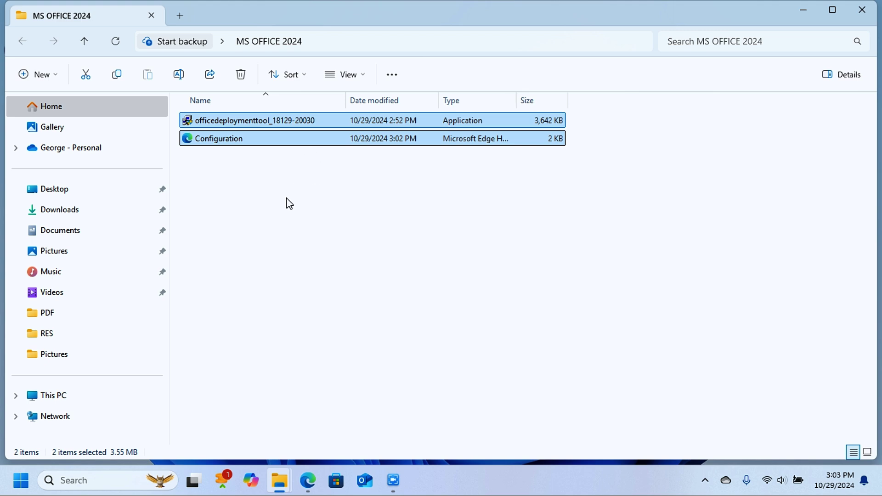
click(259, 143)
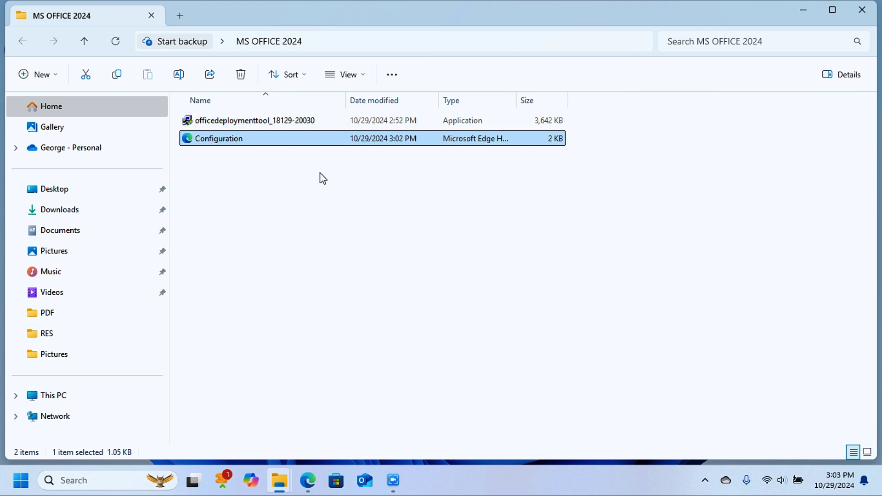
click(336, 198)
click(302, 120)
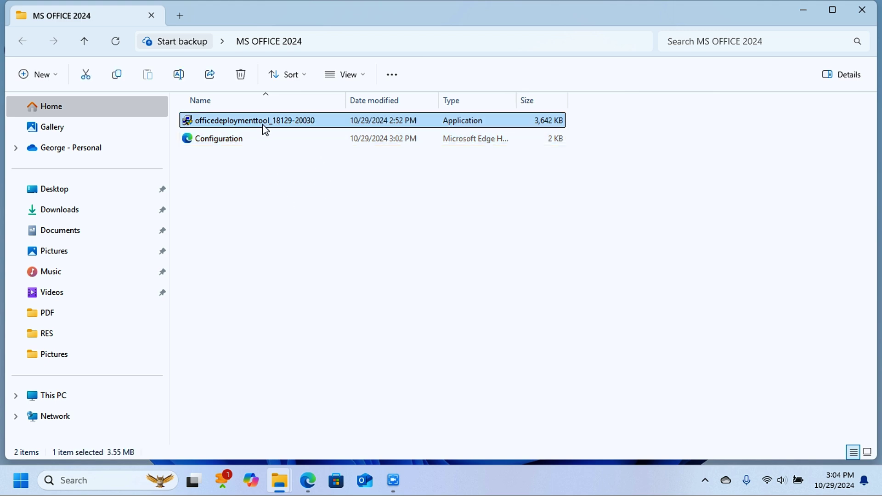
- Run the Office Deployment Tool as administrator and accept the Microsoft license terms
right_click(293, 119)
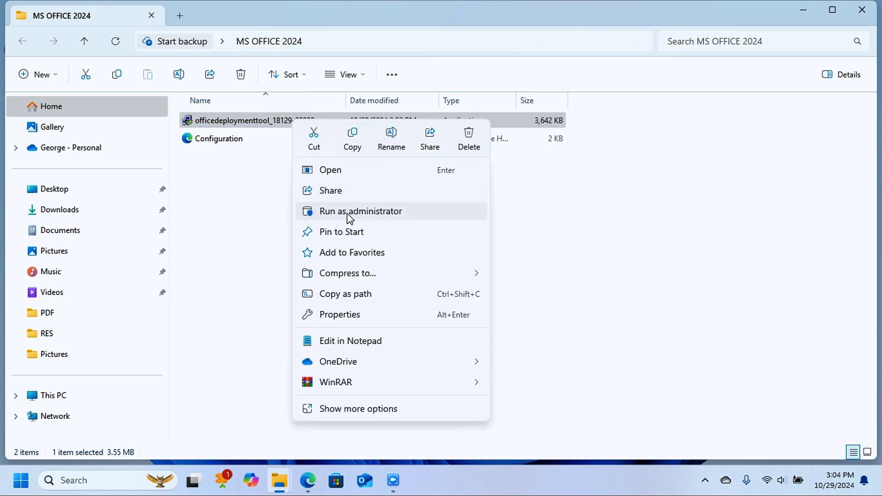
click(351, 211)
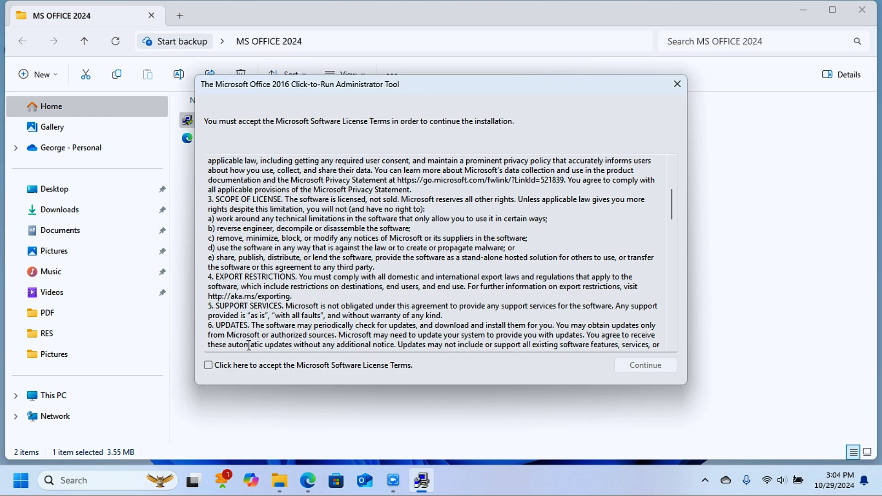
click(209, 367)
click(650, 368)
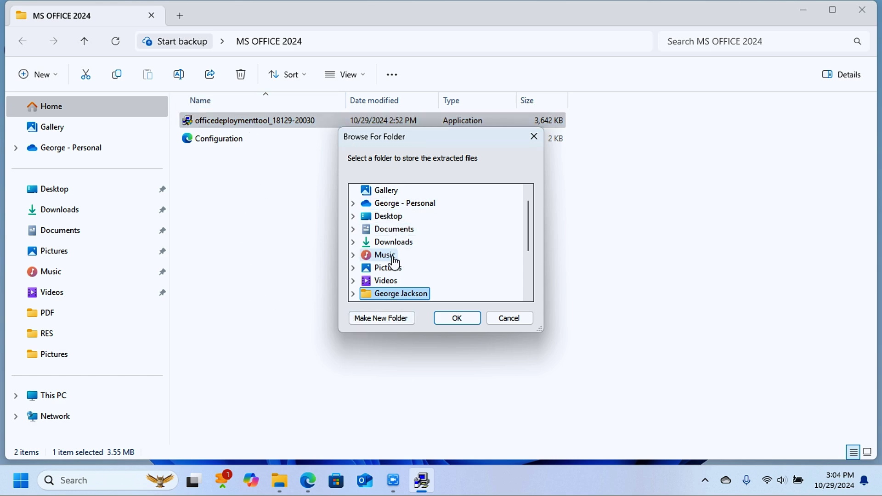
- Extract the setup files to Desktop > MS OFFICE 2024
double_click(404, 217)
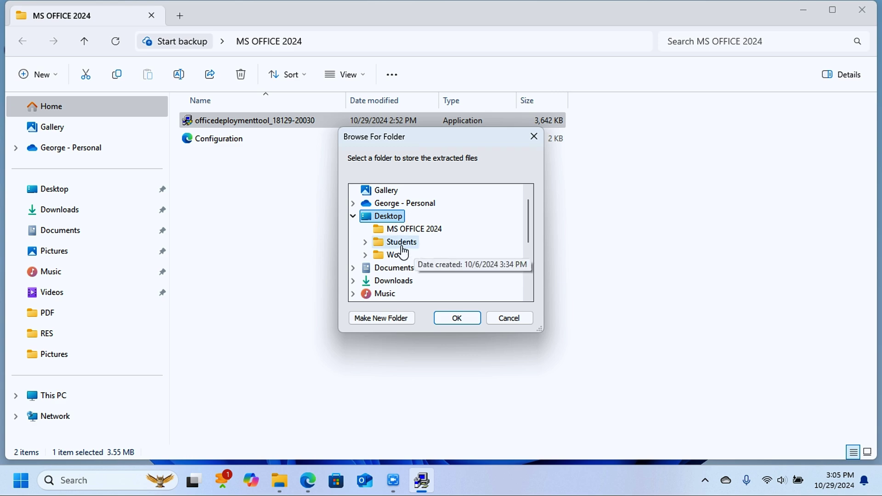
click(420, 231)
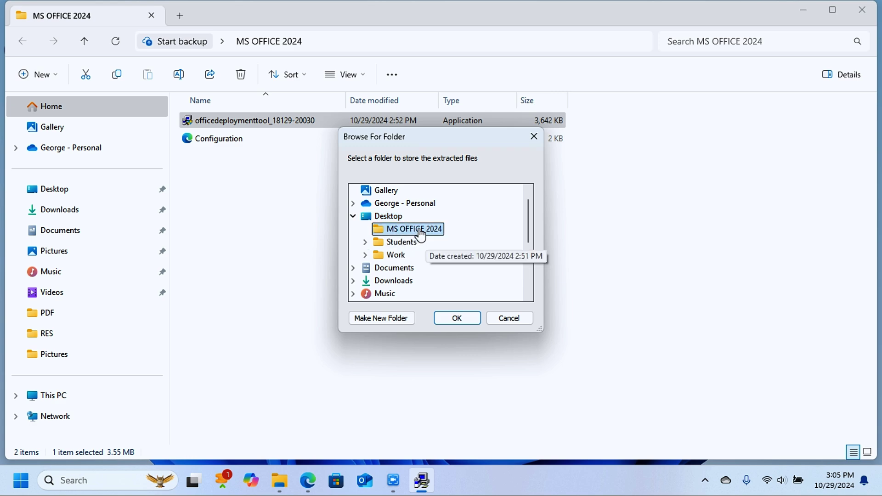
click(459, 319)
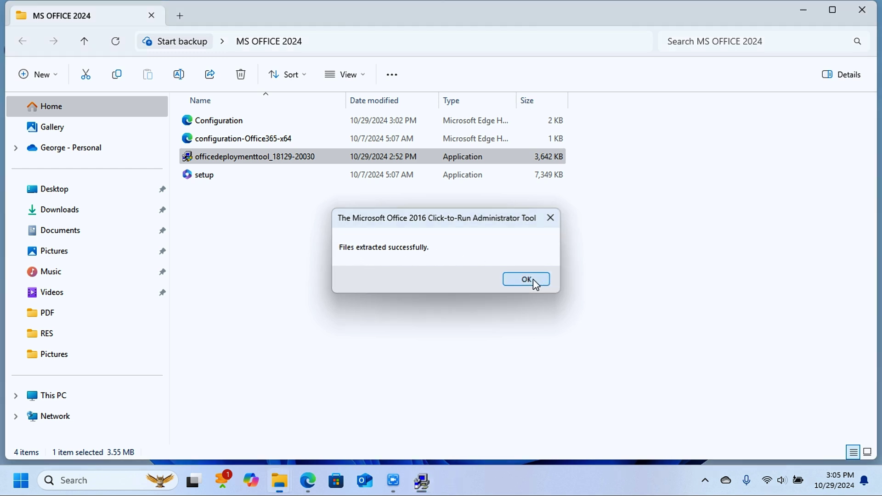
- Dismiss the extraction success message and cut the MS OFFICE 2024 folder from the desktop
click(529, 281)
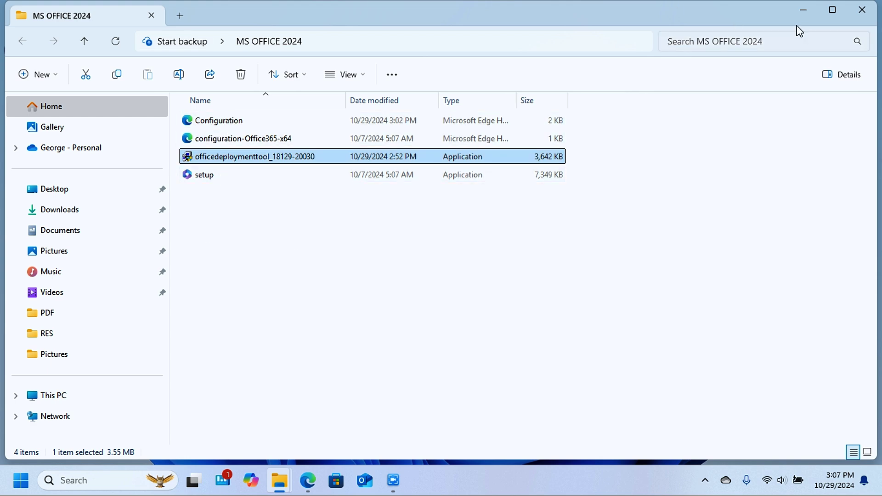
click(804, 10)
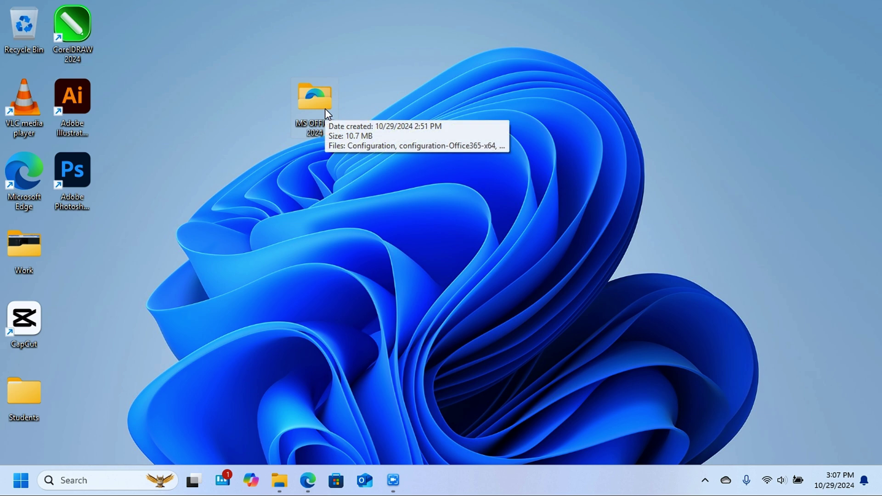
key(ctrl+x)
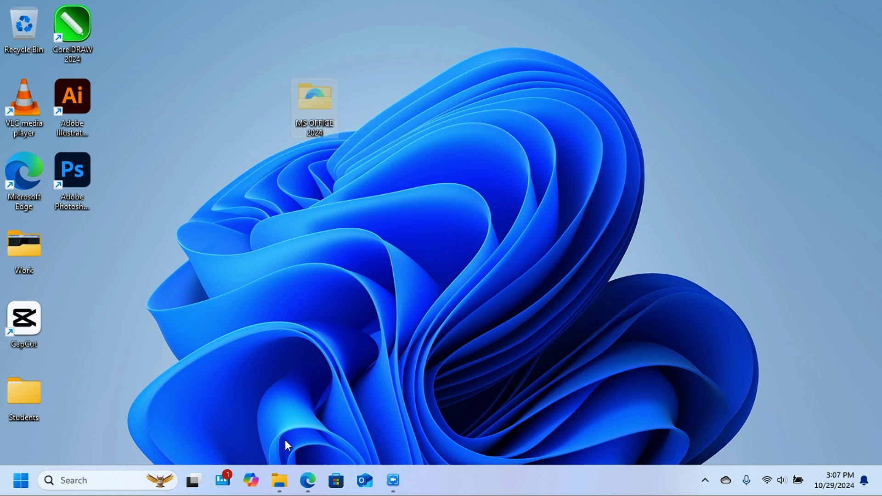
- Paste the MS OFFICE 2024 folder into Local Disk (C:) and open it
click(282, 489)
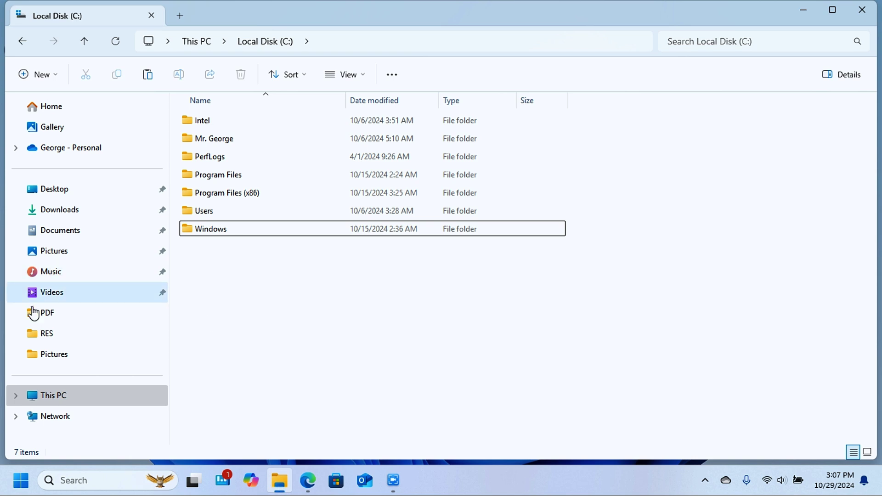
click(70, 398)
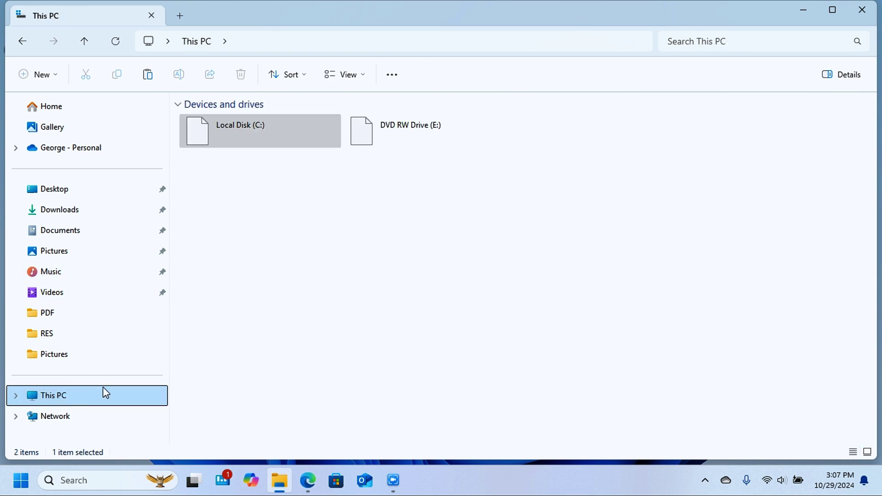
double_click(254, 130)
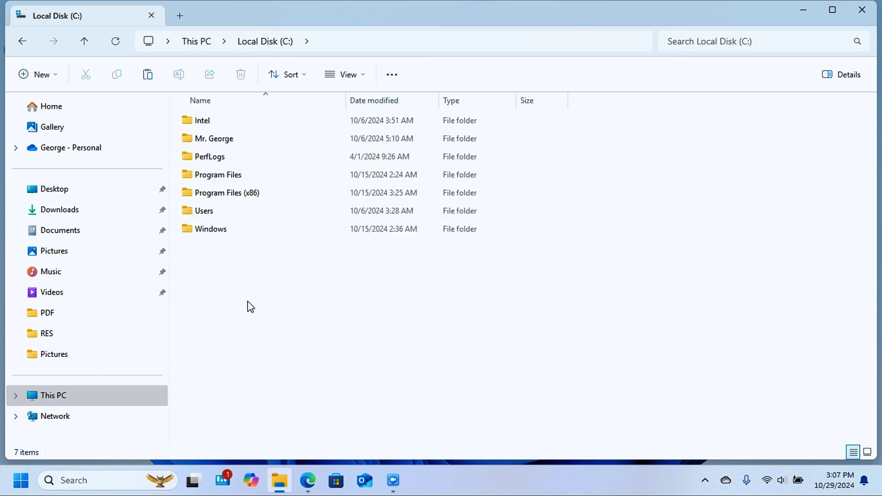
key(ctrl+v)
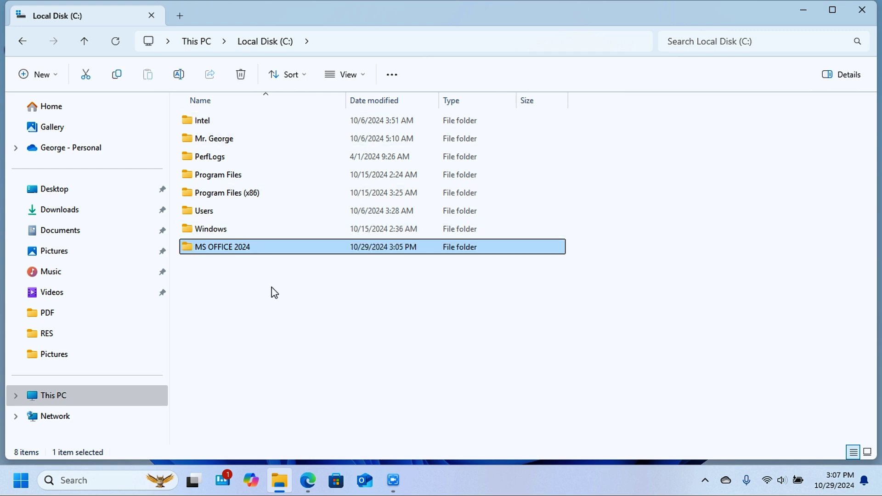
click(266, 344)
double_click(254, 246)
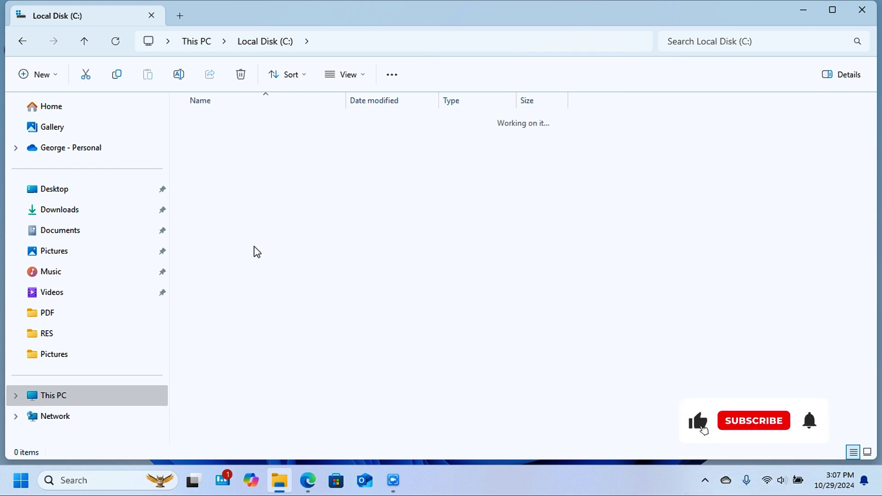
click(85, 47)
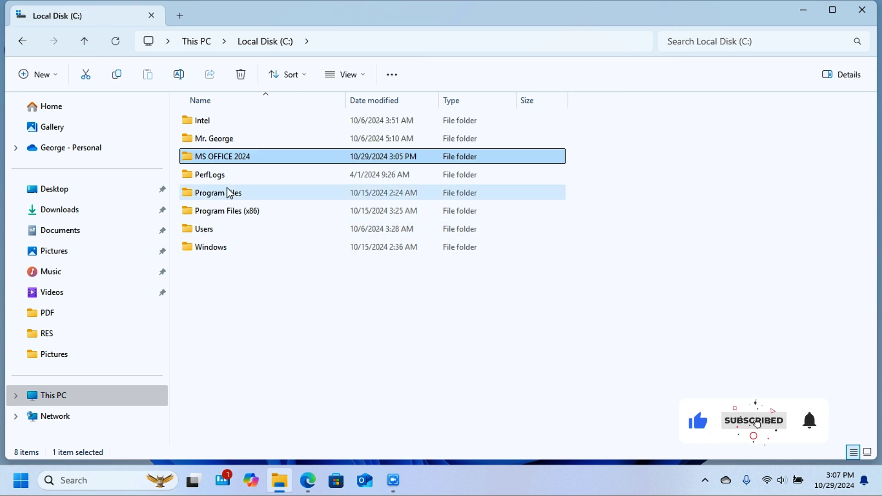
double_click(281, 156)
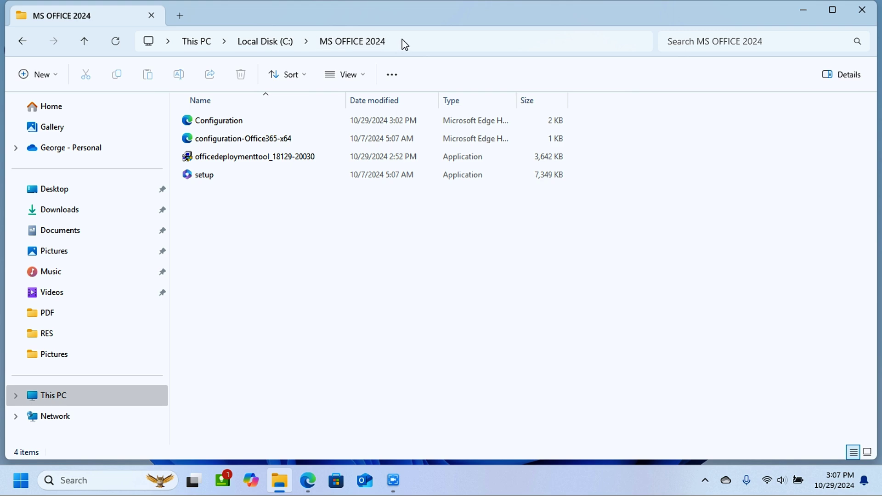
- Open CMD in C:\MS OFFICE 2024 and paste the setup /configure command from Notepad
click(413, 41)
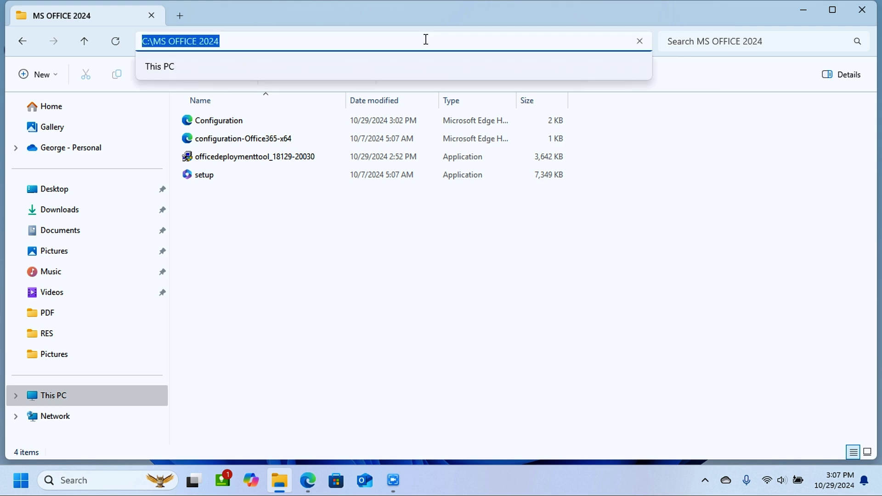
text(CMD)
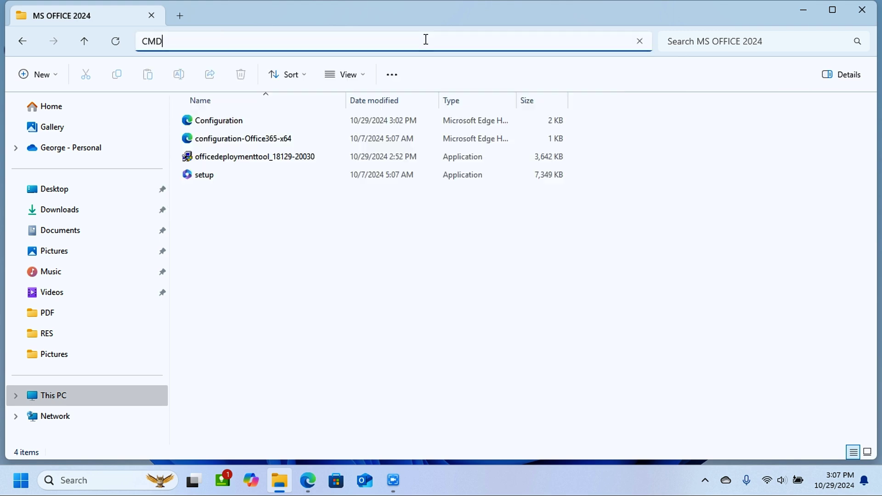
key(Return)
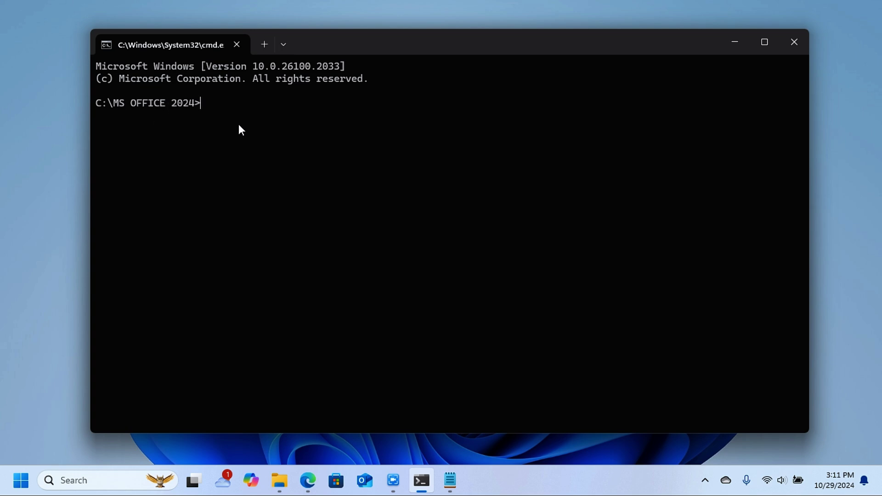
key(alt+Tab)
drag(438, 160, 609, 162)
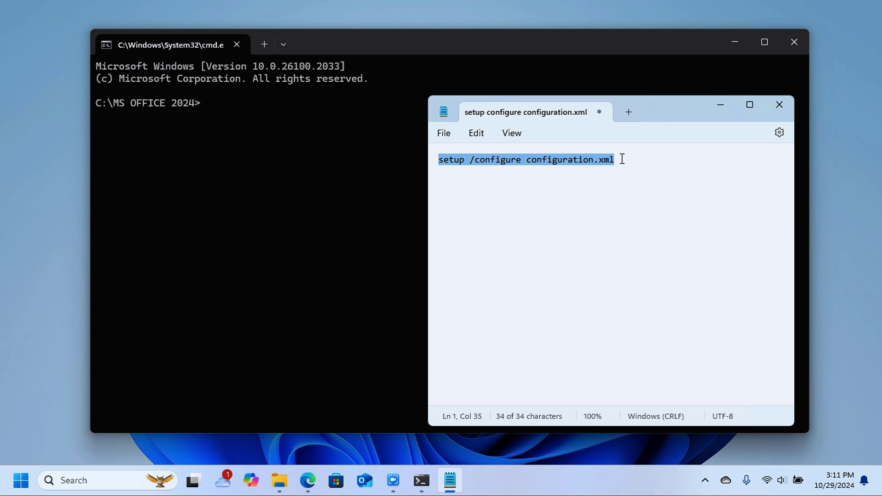
click(248, 105)
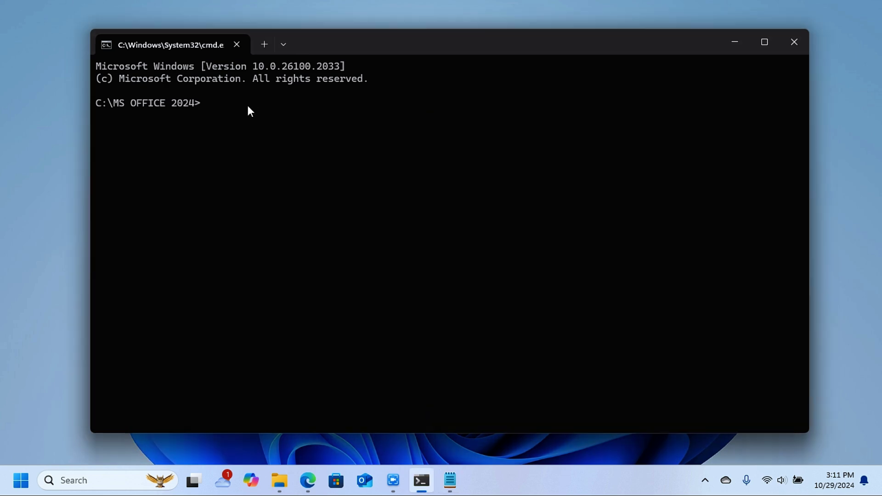
key(ctrl+v)
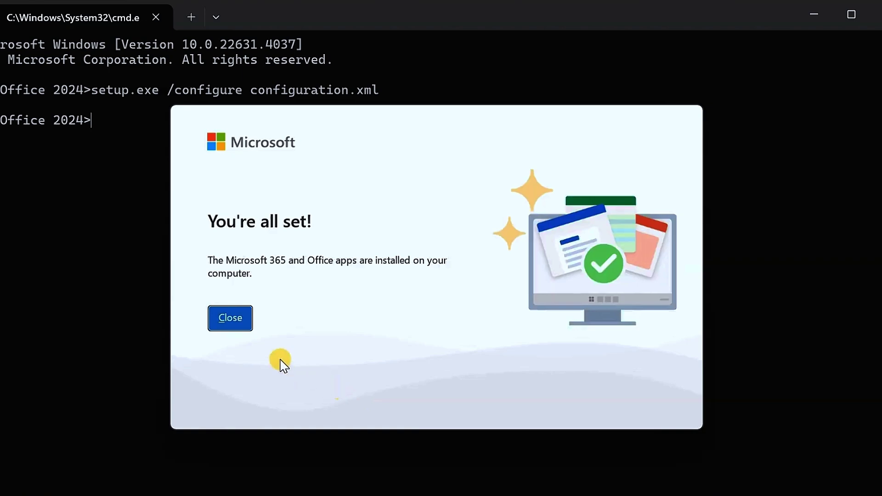
- Close the installer, Command Prompt and Notepad, then view Access's Account activation details
click(241, 321)
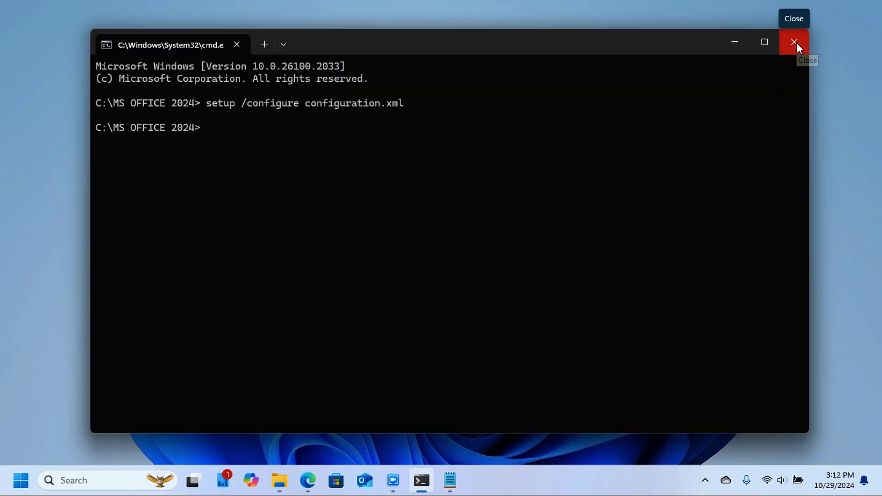
click(796, 43)
click(779, 104)
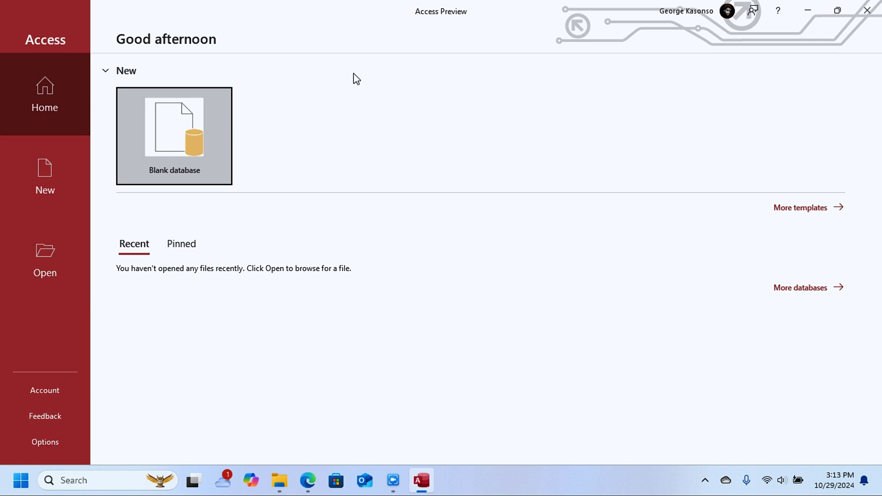
click(58, 388)
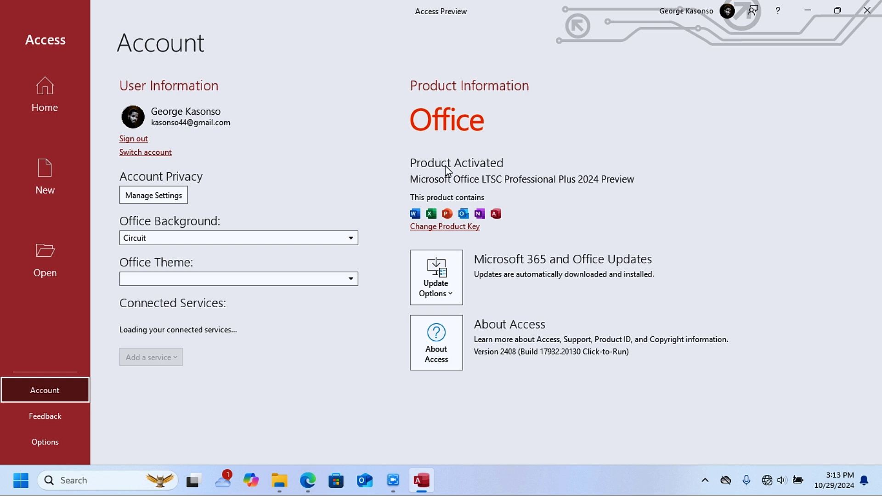